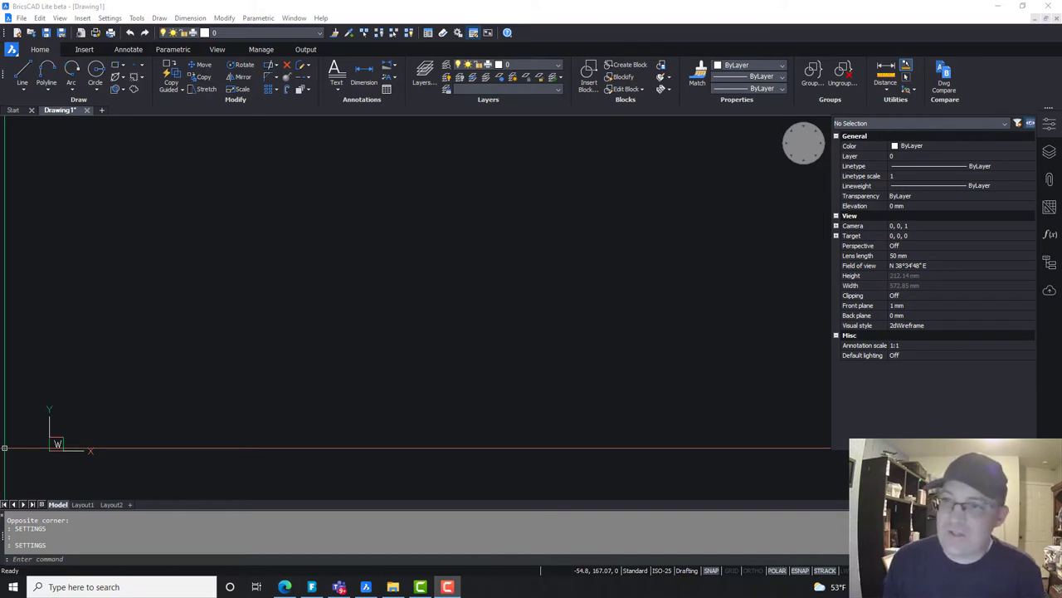
Step: Open the Settings dialog and show the Selection options under Program options
click(624, 315)
click(389, 229)
text(settings)
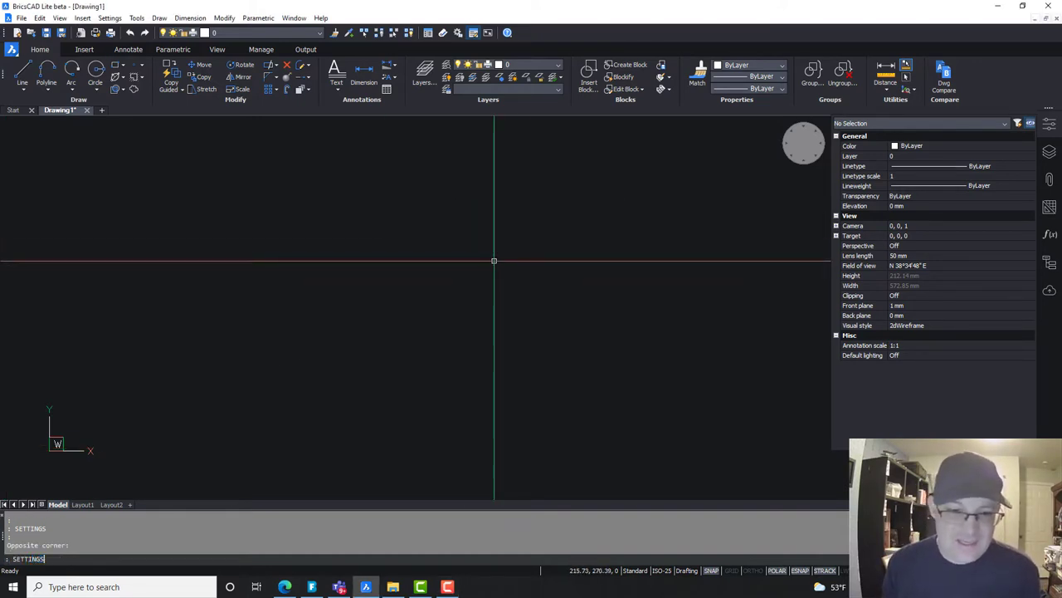
key(Return)
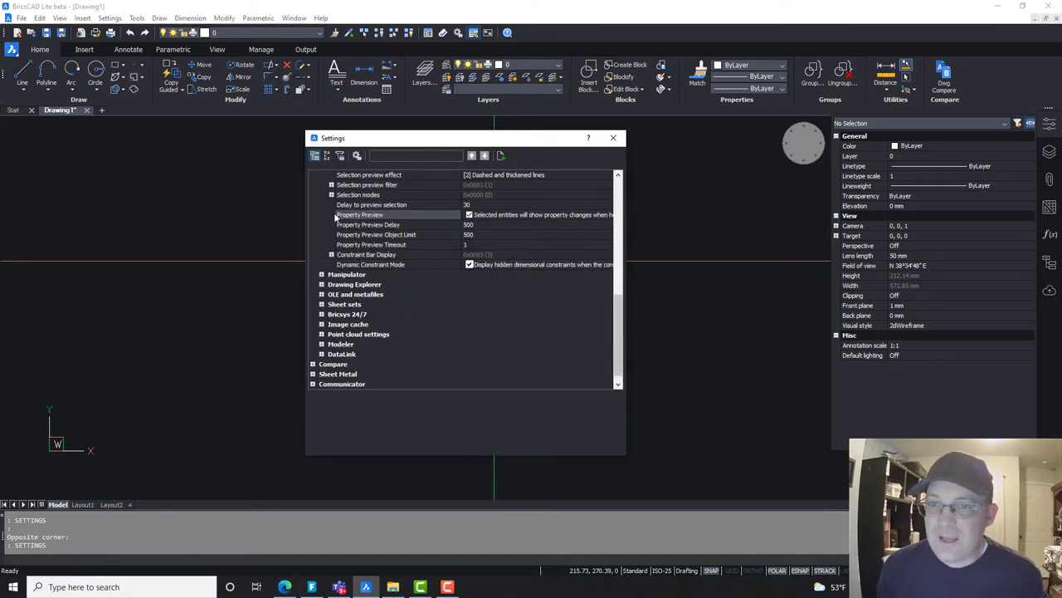
scroll(505, 249, up, 10)
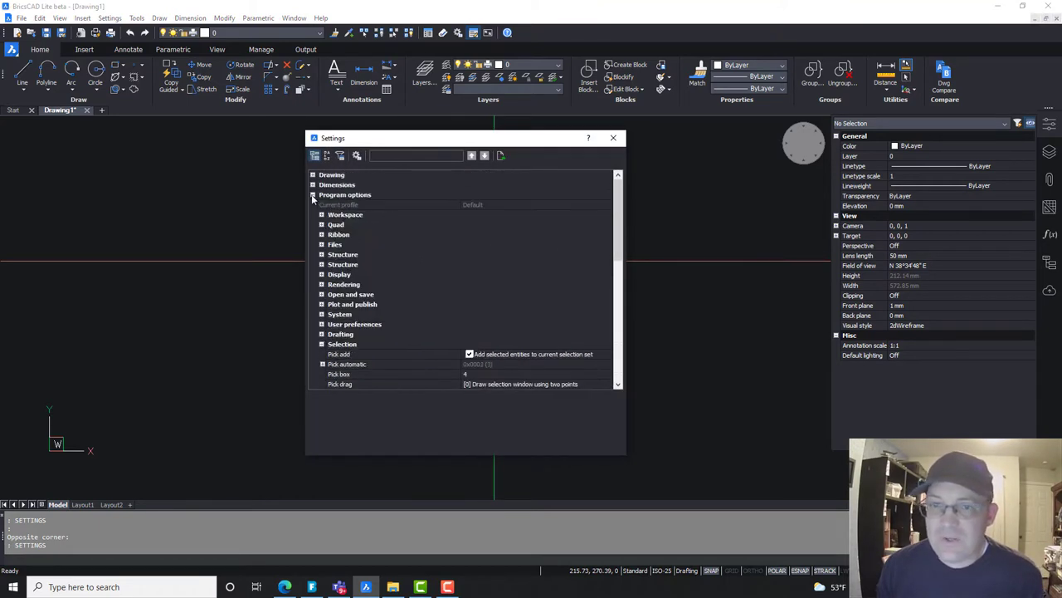
click(312, 194)
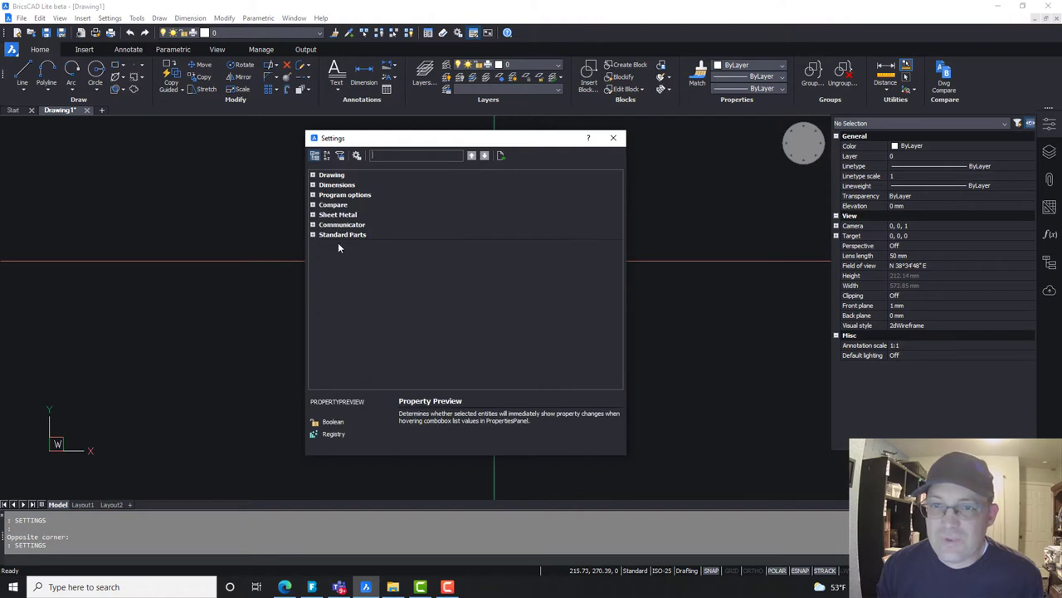
click(313, 196)
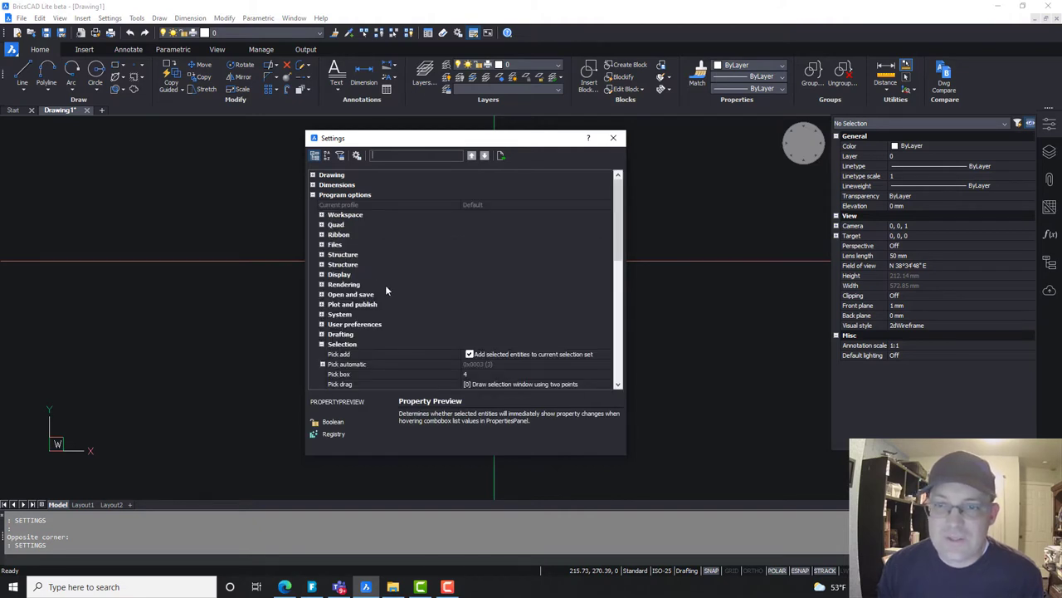
click(322, 343)
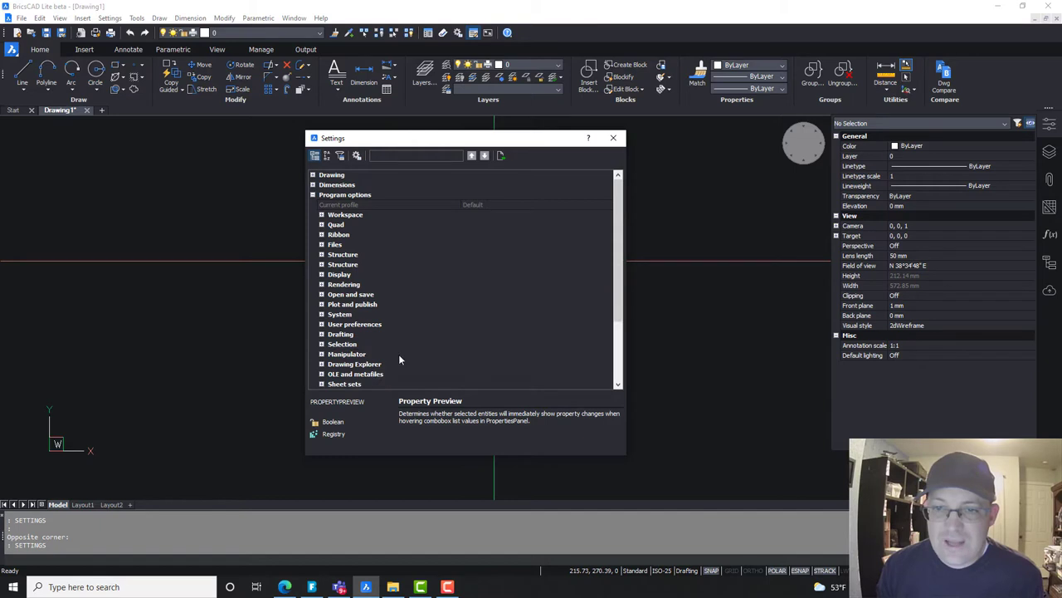
click(322, 344)
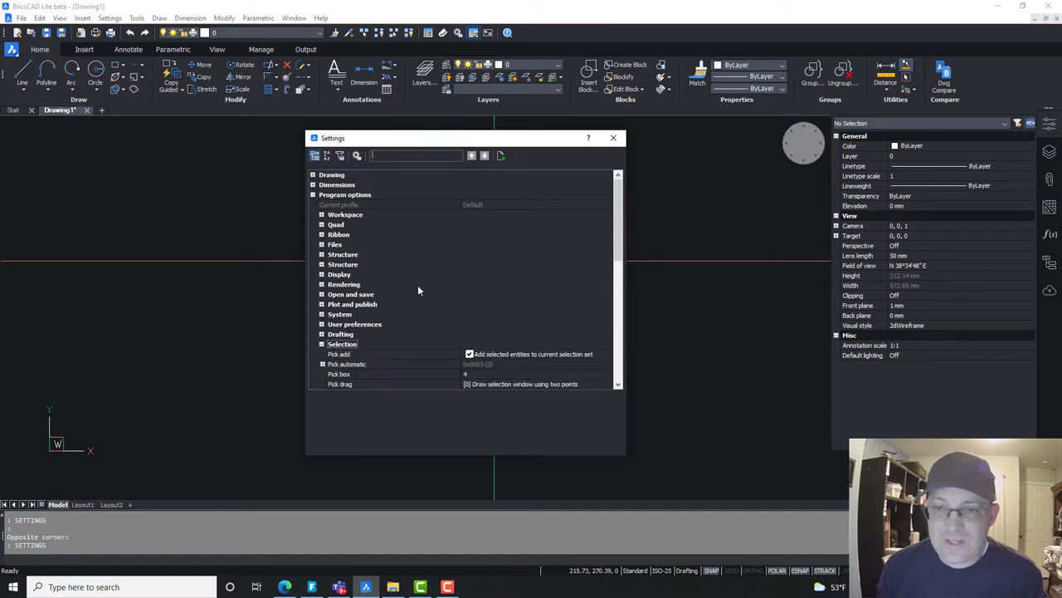
Step: Turn off Pick add so selected entities are not added to the current selection set, and close the settings
scroll(477, 284, down, 4)
scroll(493, 284, down, 1)
scroll(398, 228, down, 4)
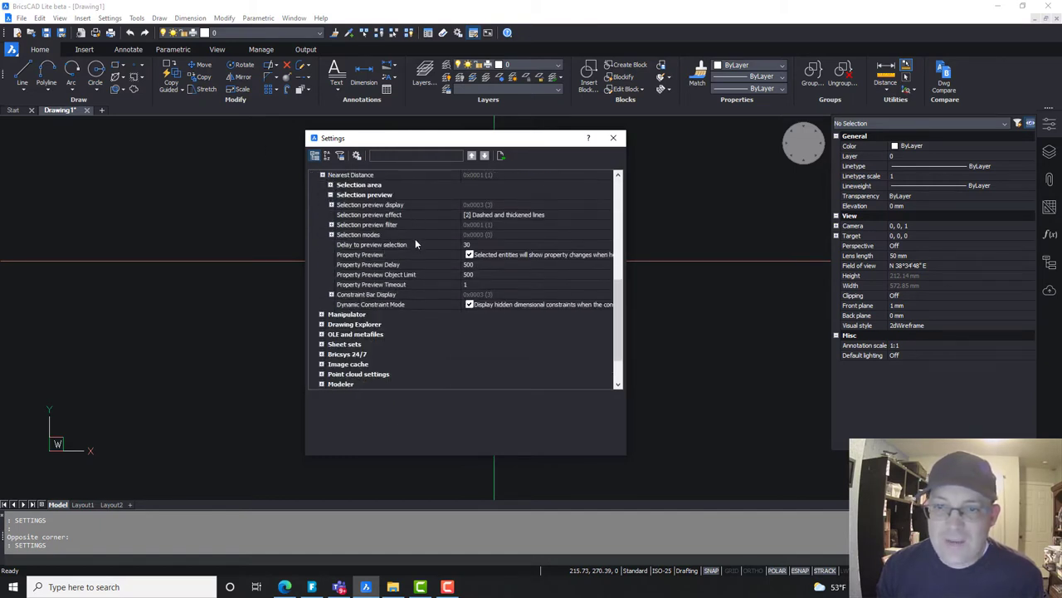
scroll(443, 290, up, 4)
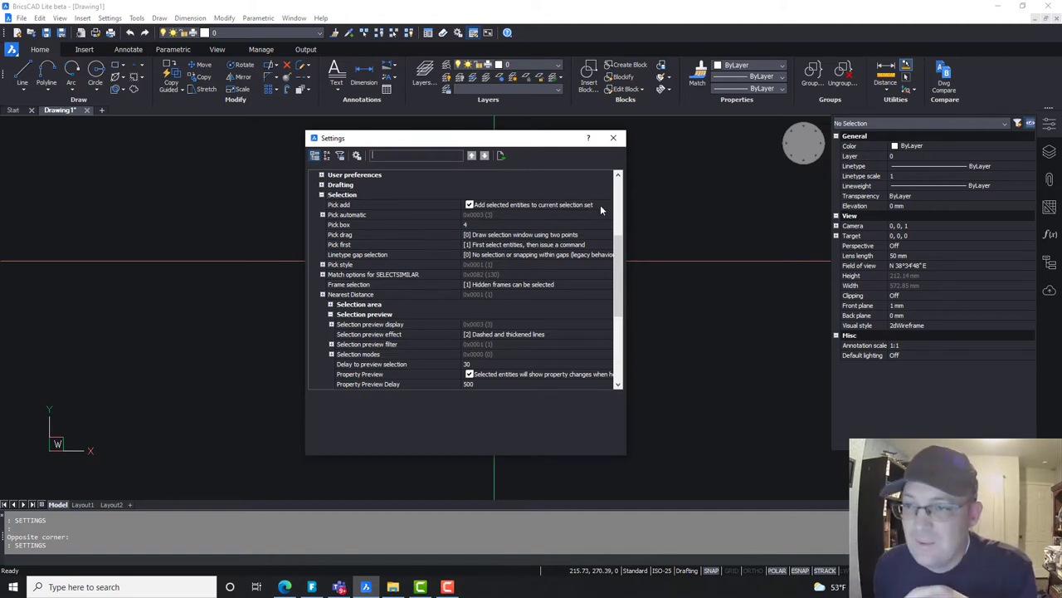
click(601, 206)
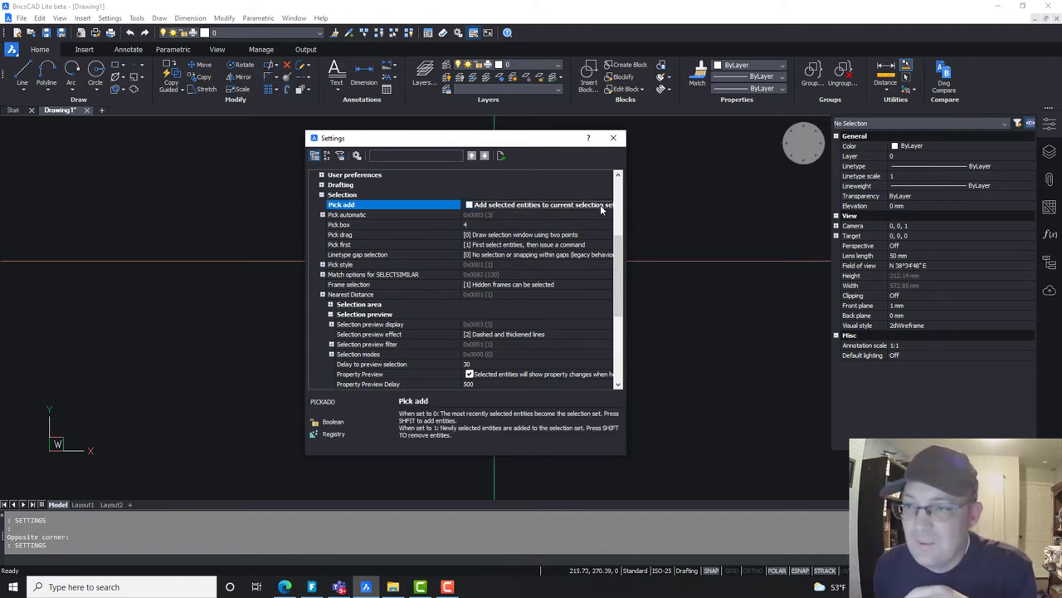
click(478, 207)
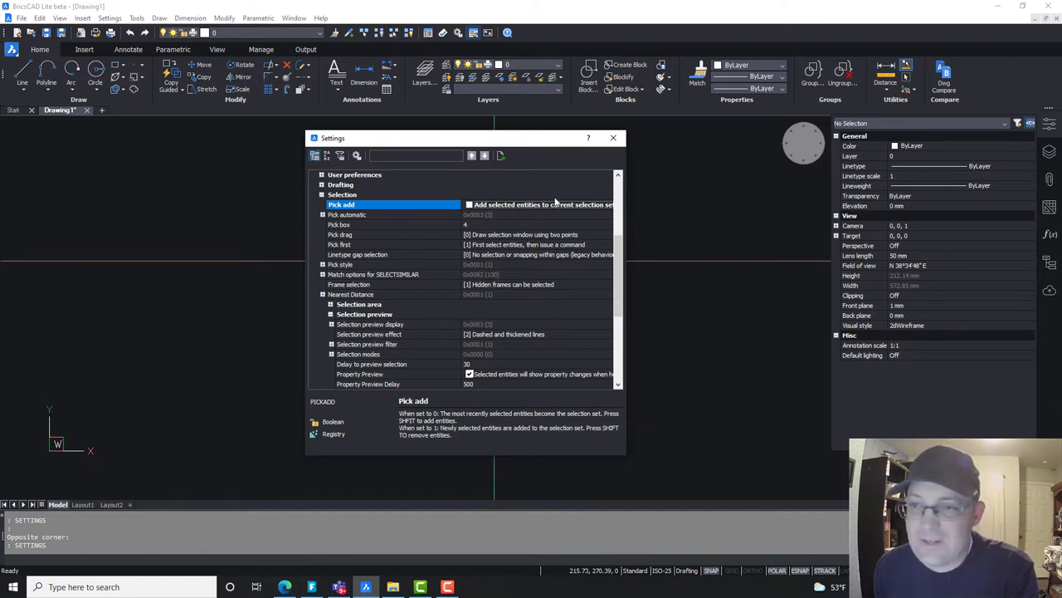
click(613, 138)
text(l)
key(Return)
click(443, 321)
click(389, 184)
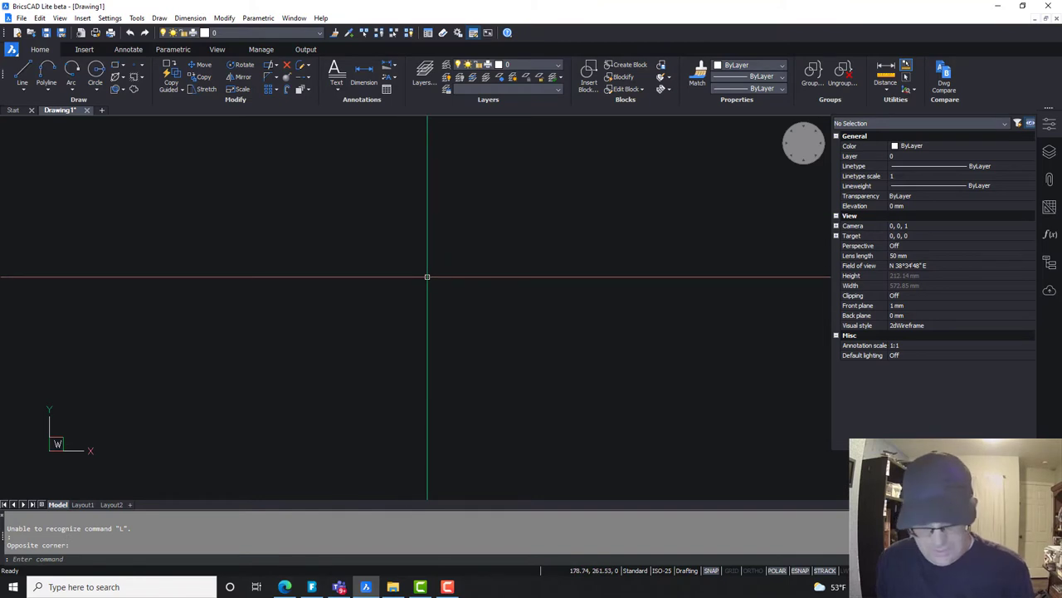
Step: Draw a long diagonal line rising from lower left to upper right across the middle of the drawing area
text(l)
key(Return)
key(Return)
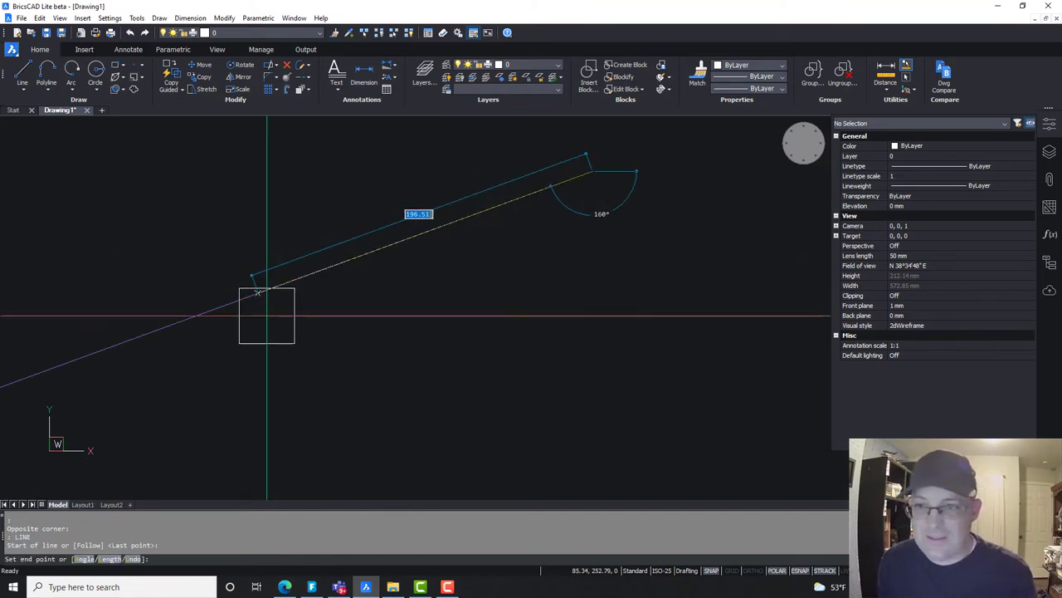
click(592, 173)
key(Escape)
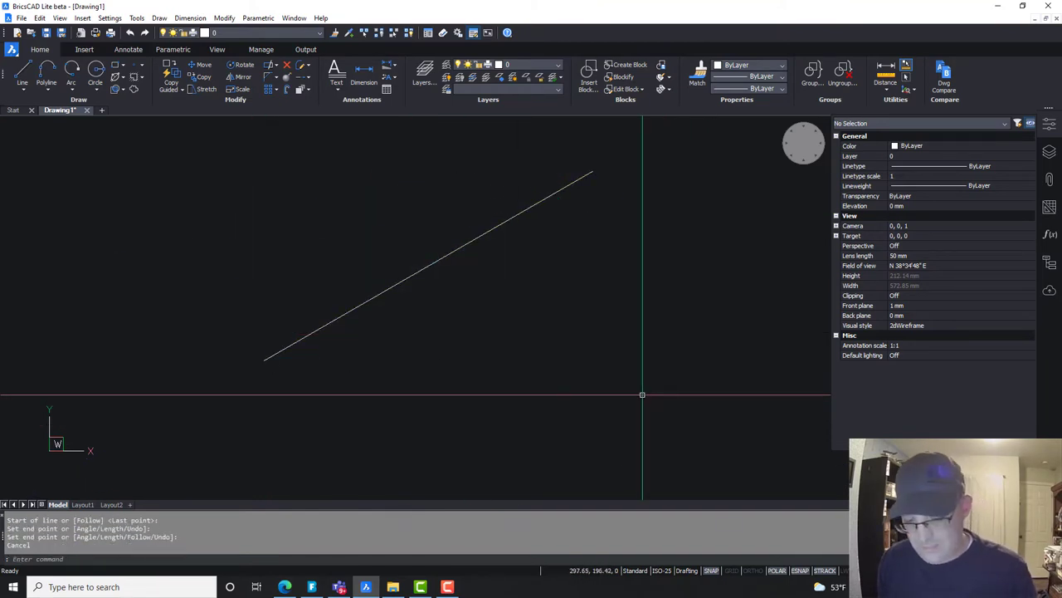
Step: Draw a short diagonal line about 50 mm long below the upper end of the long line, sloping the opposite way
text(l)
key(Return)
click(616, 375)
key(Escape)
text(line)
key(Return)
click(605, 371)
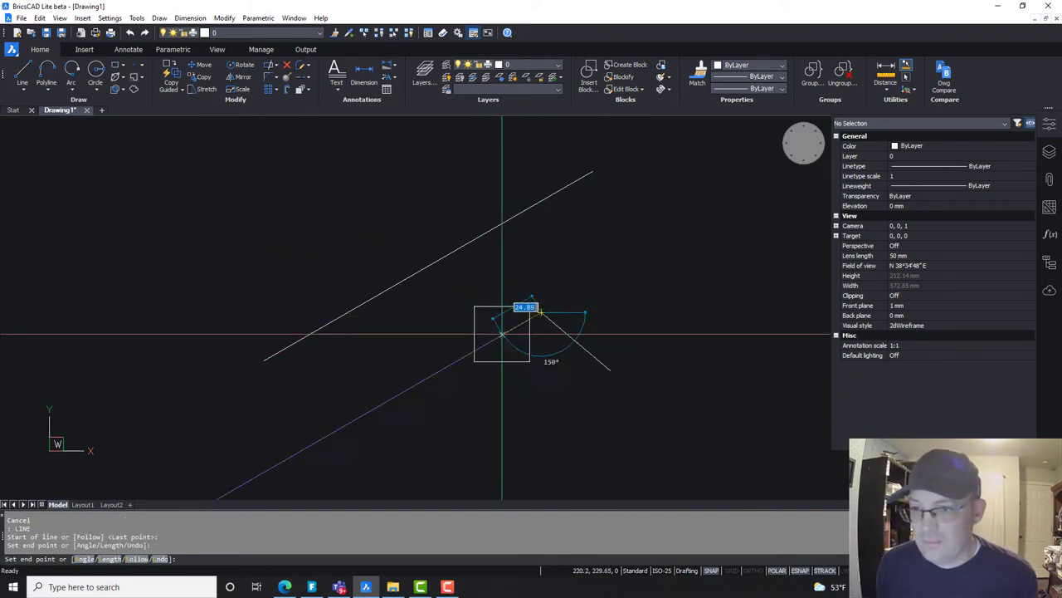
click(541, 313)
key(Escape)
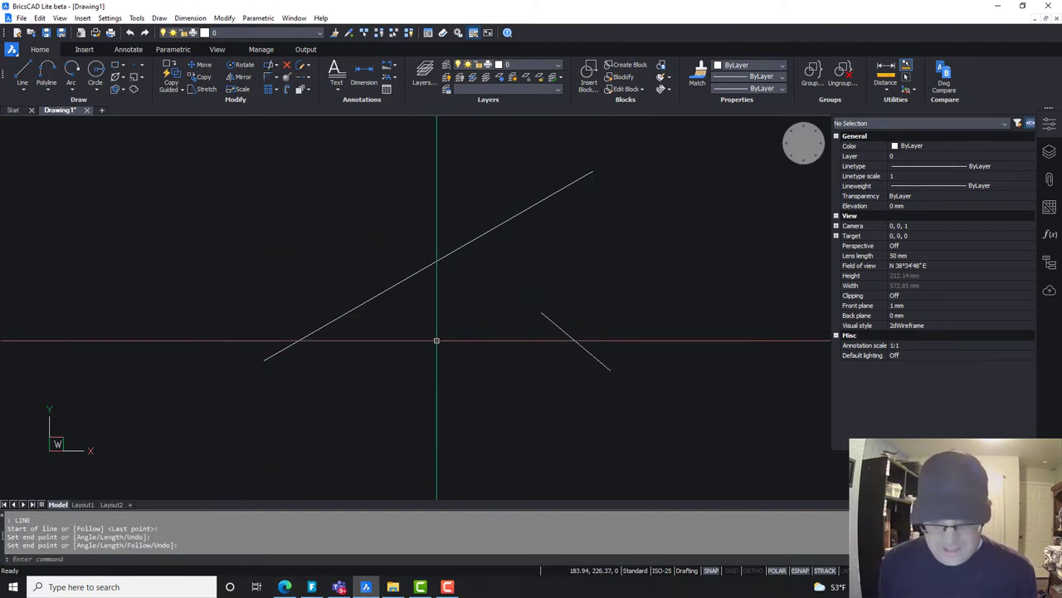
Step: Look through the Drafting categories of the drawing settings and close the dialog
text(settings)
key(Return)
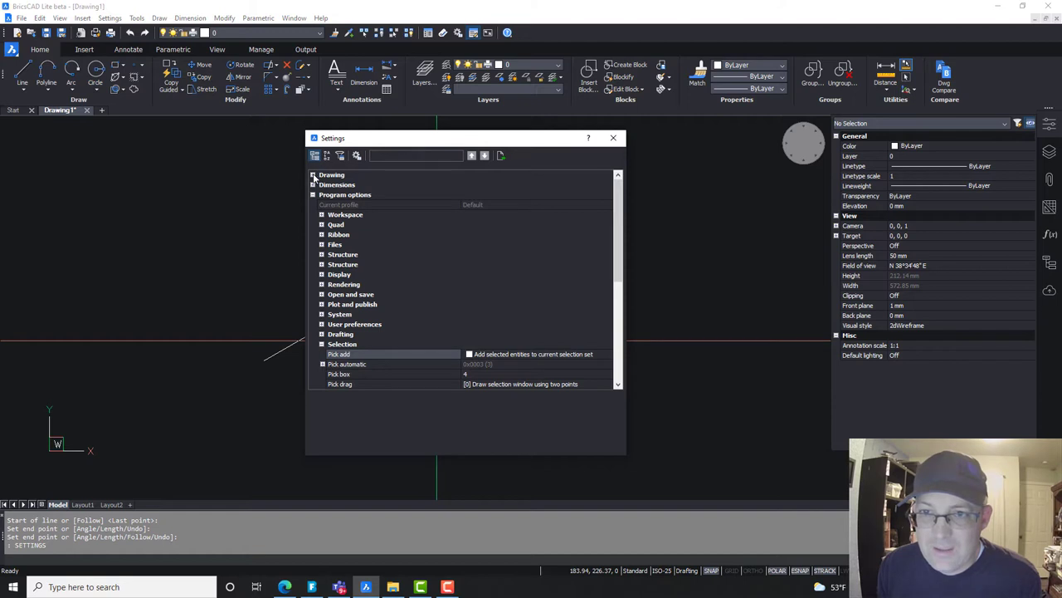
click(314, 175)
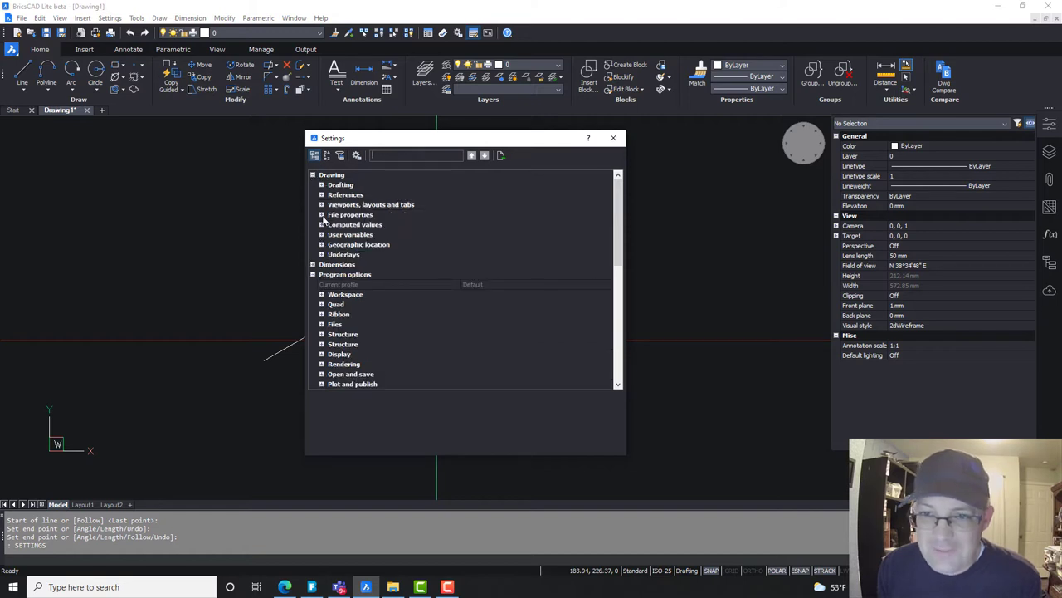
click(322, 185)
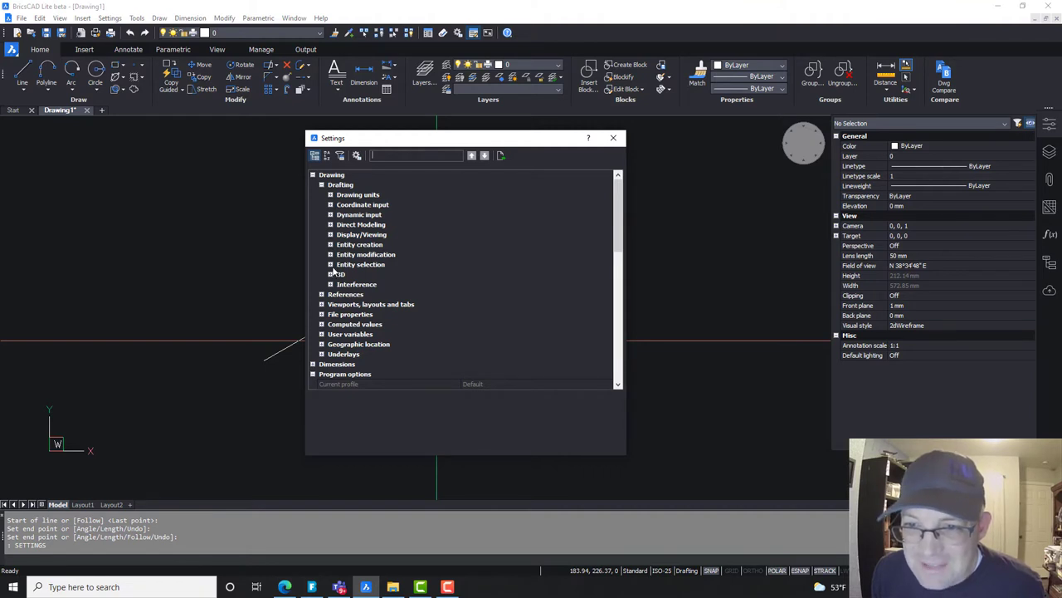
scroll(334, 270, down, 2)
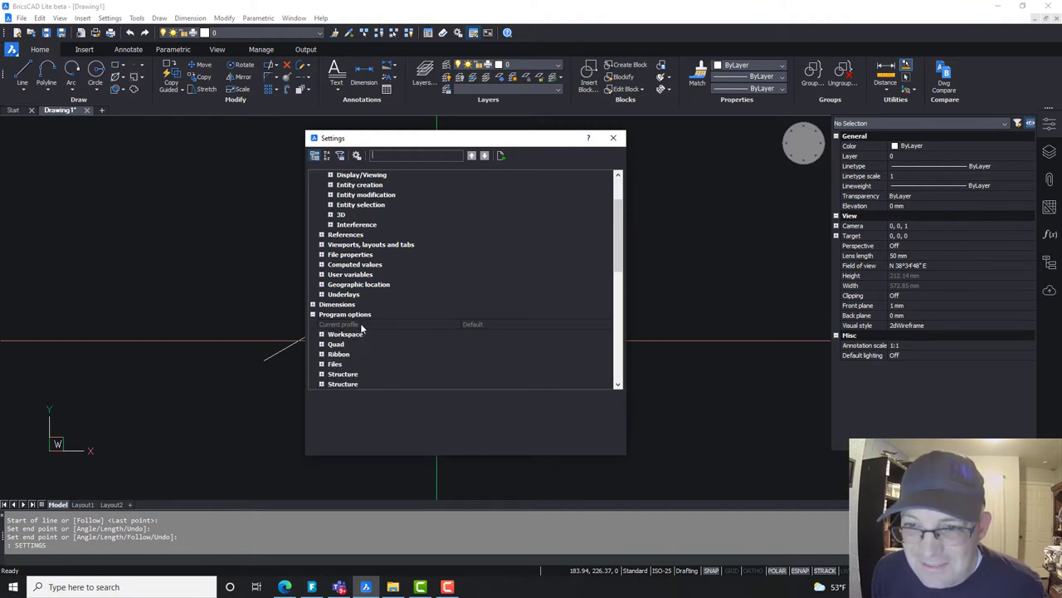
scroll(361, 329, up, 2)
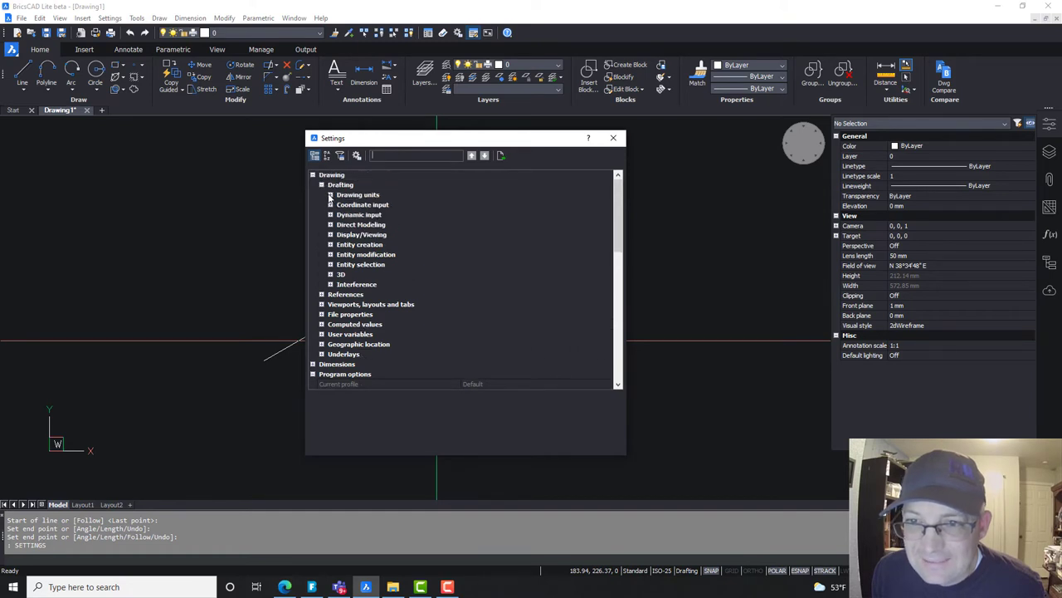
click(614, 137)
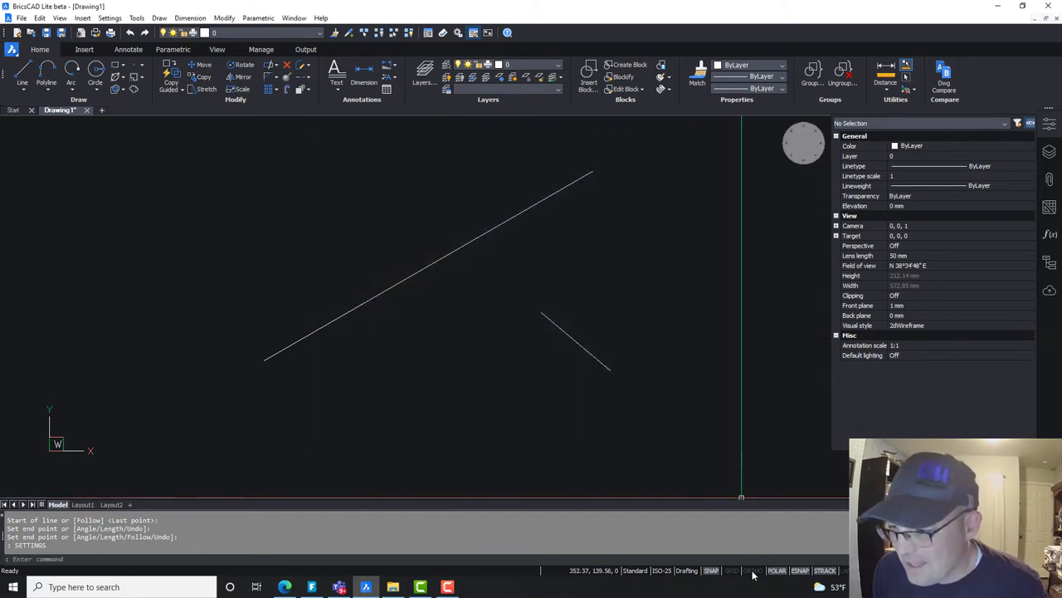
Step: Set the entity snap aperture to 10 in the 2D and 3D Entity snaps settings and close the dialog
right_click(716, 572)
click(742, 563)
scroll(490, 345, down, 3)
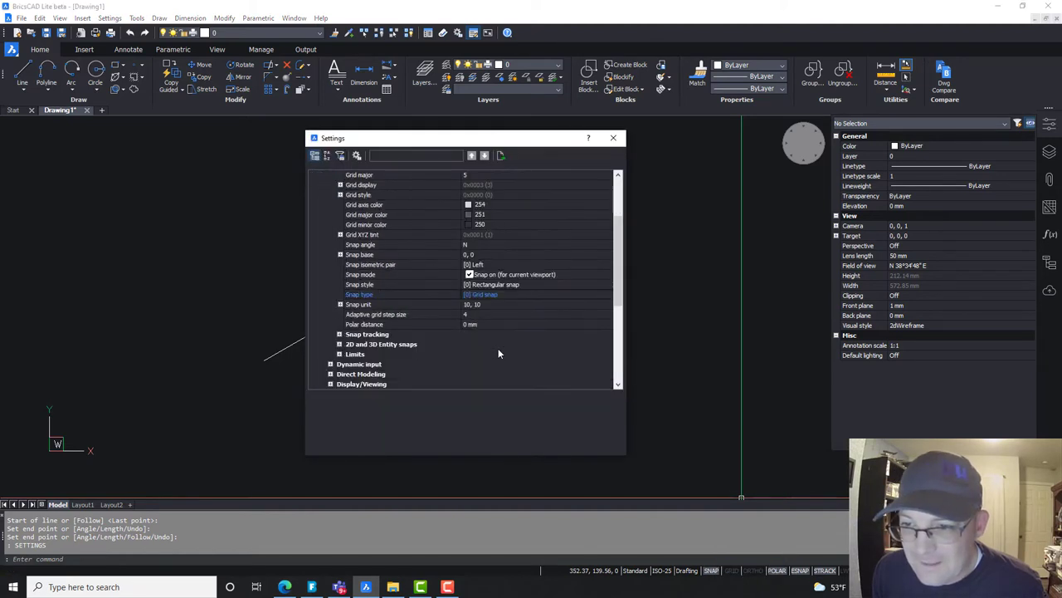
scroll(371, 342, down, 2)
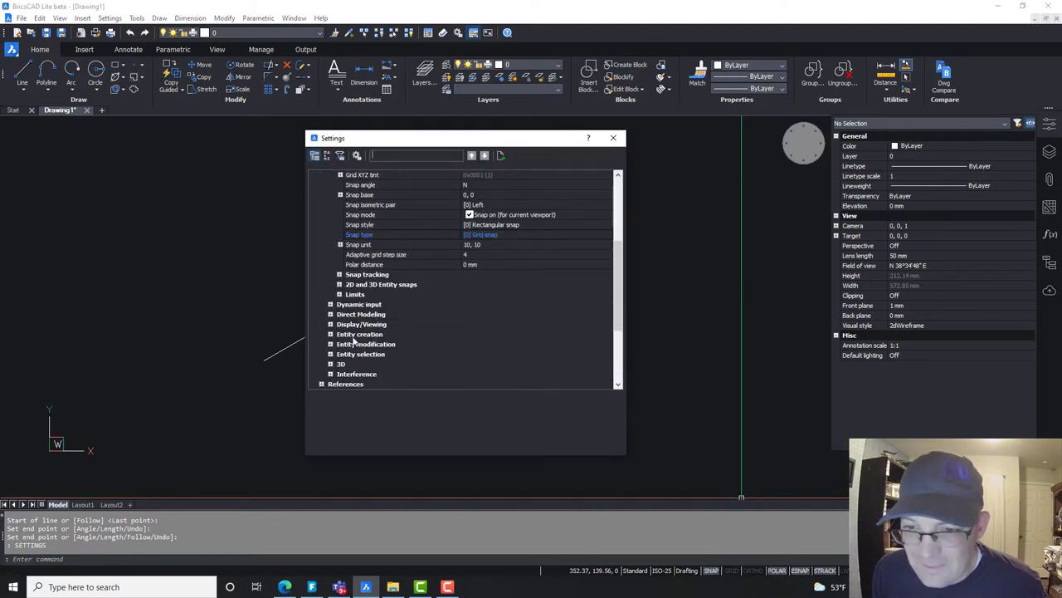
click(339, 286)
scroll(475, 355, down, 3)
scroll(475, 356, down, 1)
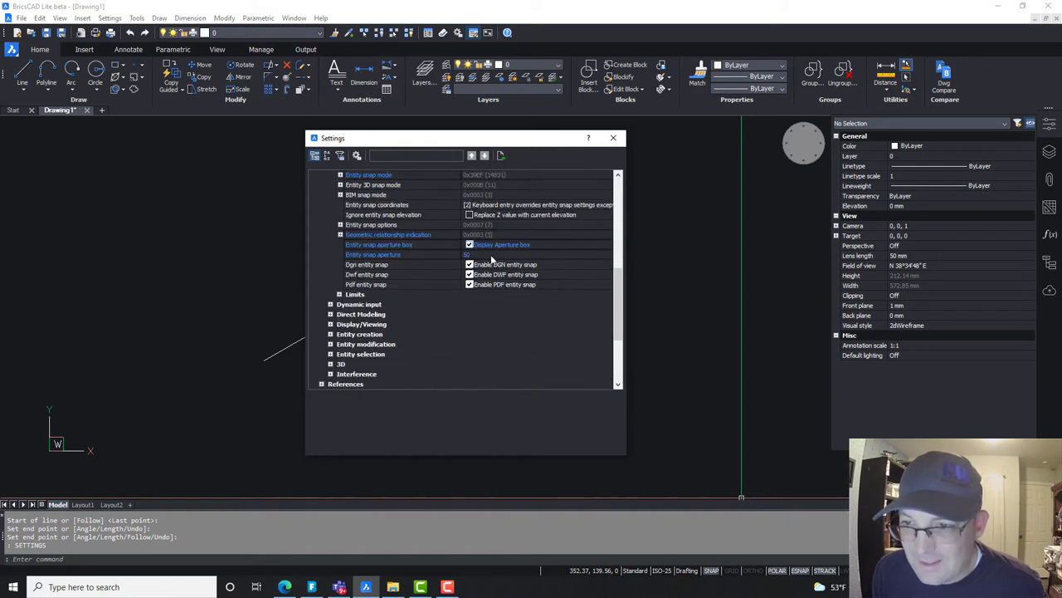
click(489, 254)
text(10)
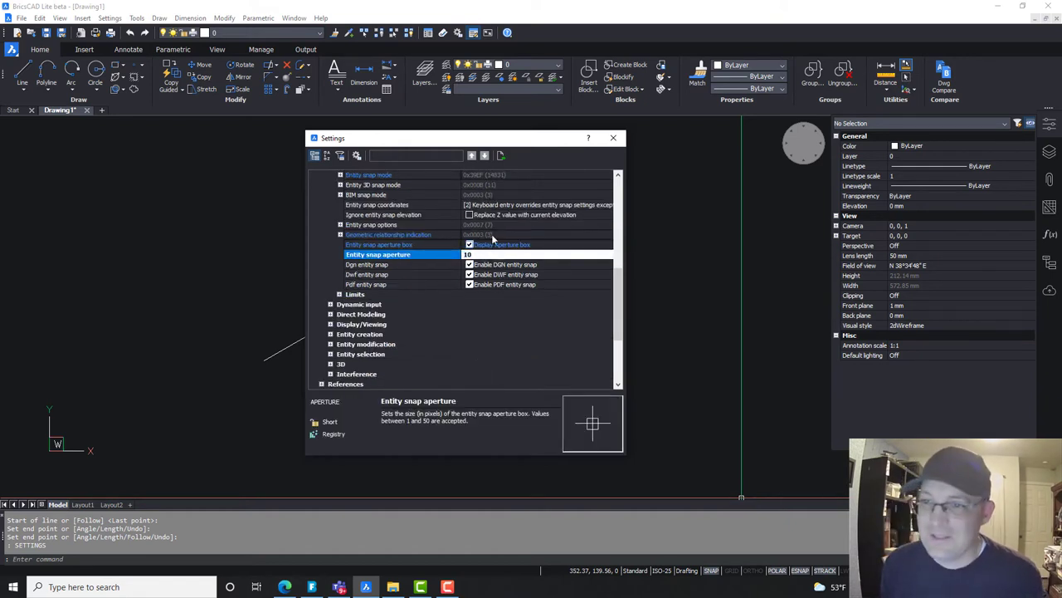
click(614, 139)
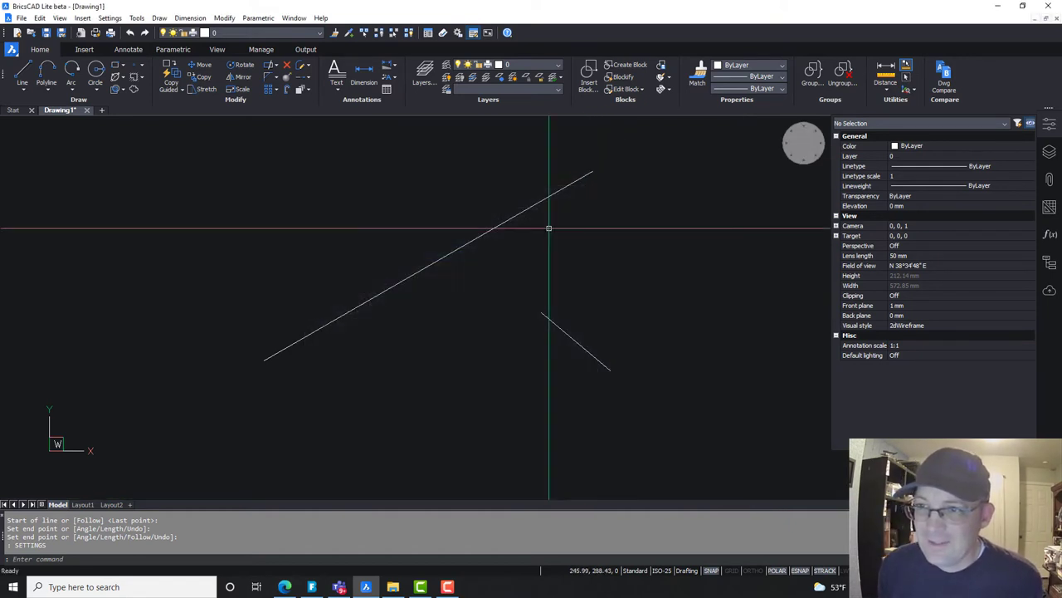
Step: Test the selection behaviour by window-selecting the short and long lines in turn several times, and clear the selection
click(559, 393)
click(508, 282)
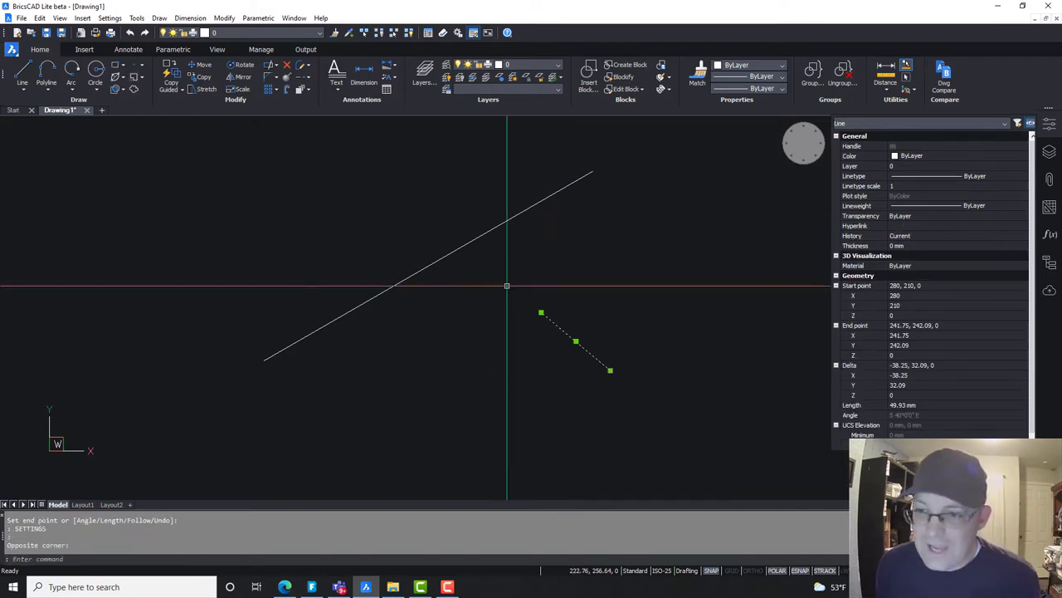
click(432, 384)
click(349, 264)
click(724, 425)
click(557, 368)
click(498, 403)
click(261, 235)
key(Escape)
click(640, 398)
click(551, 366)
click(503, 407)
click(307, 254)
key(Escape)
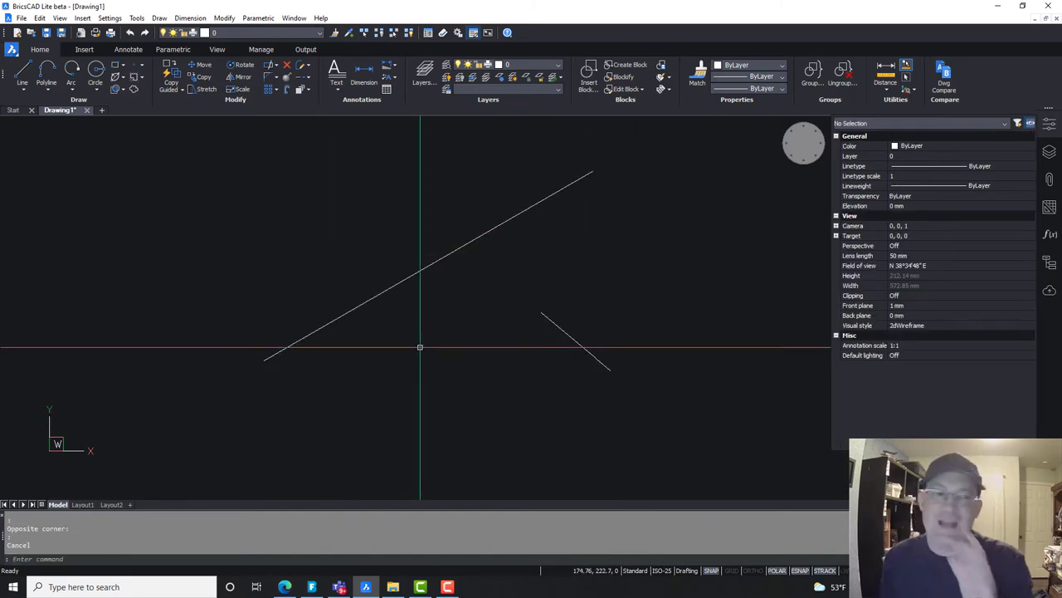
Step: Turn Pick add back on in the Selection options under Program options and close the settings
text(se)
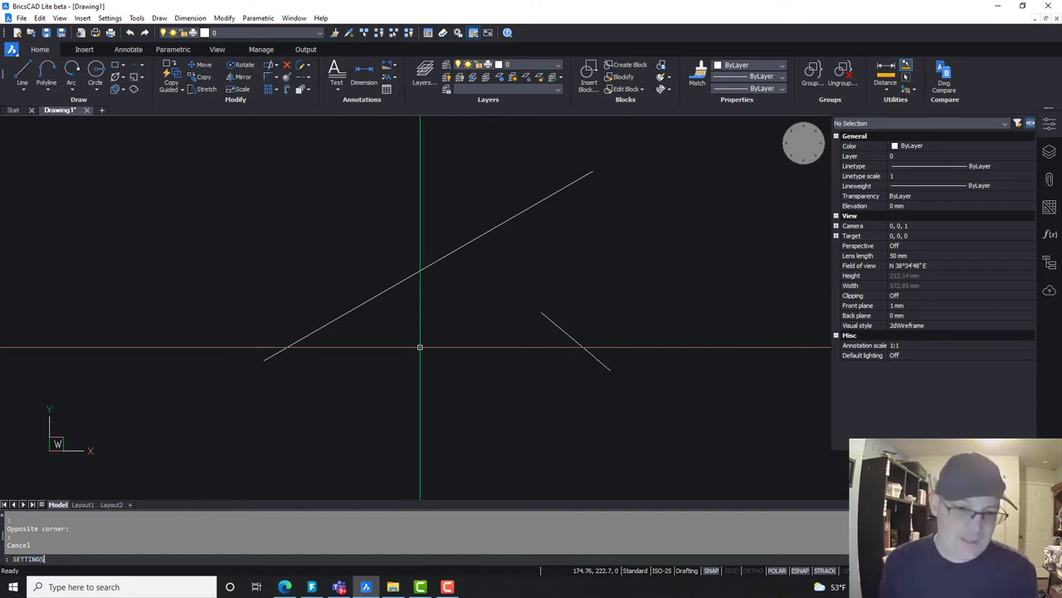
key(Return)
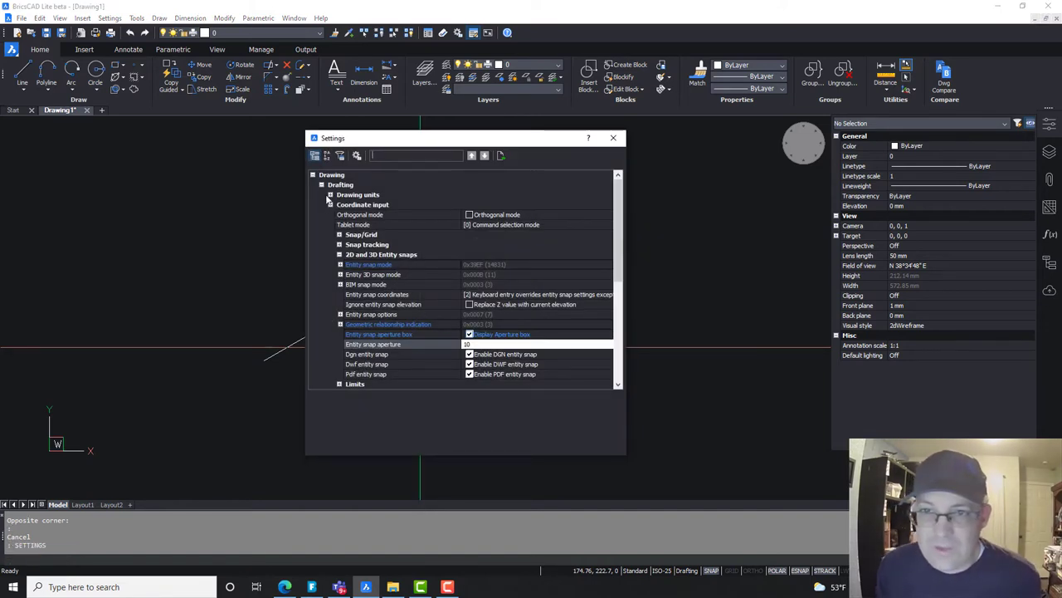
click(322, 184)
click(313, 274)
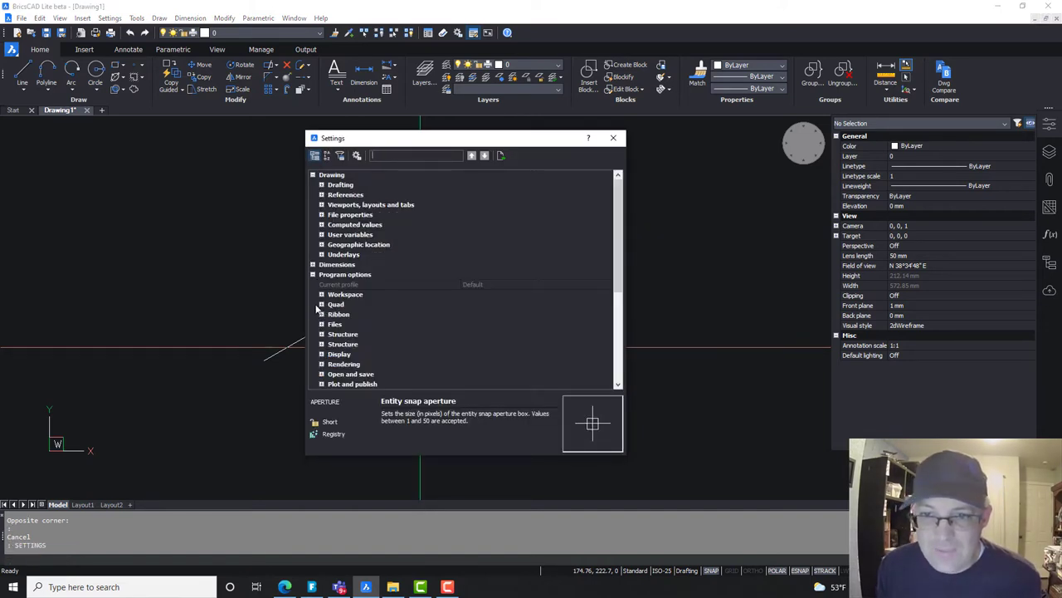
scroll(317, 315, down, 3)
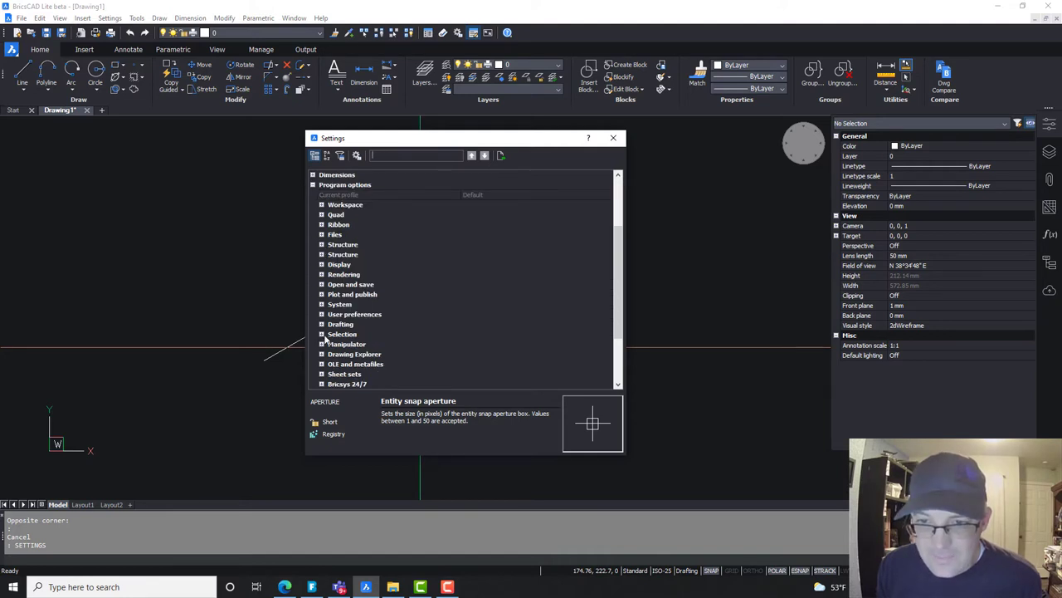
click(322, 334)
scroll(419, 303, down, 3)
click(495, 258)
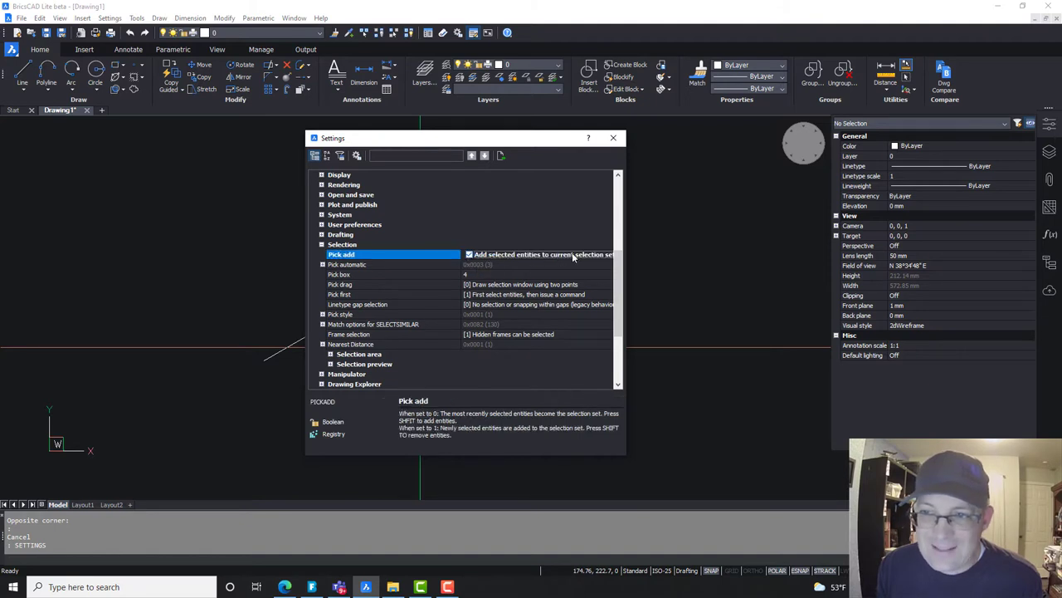
click(614, 137)
Step: Window-select the short line and add the long line to the selection, and remove the short line from it
click(592, 355)
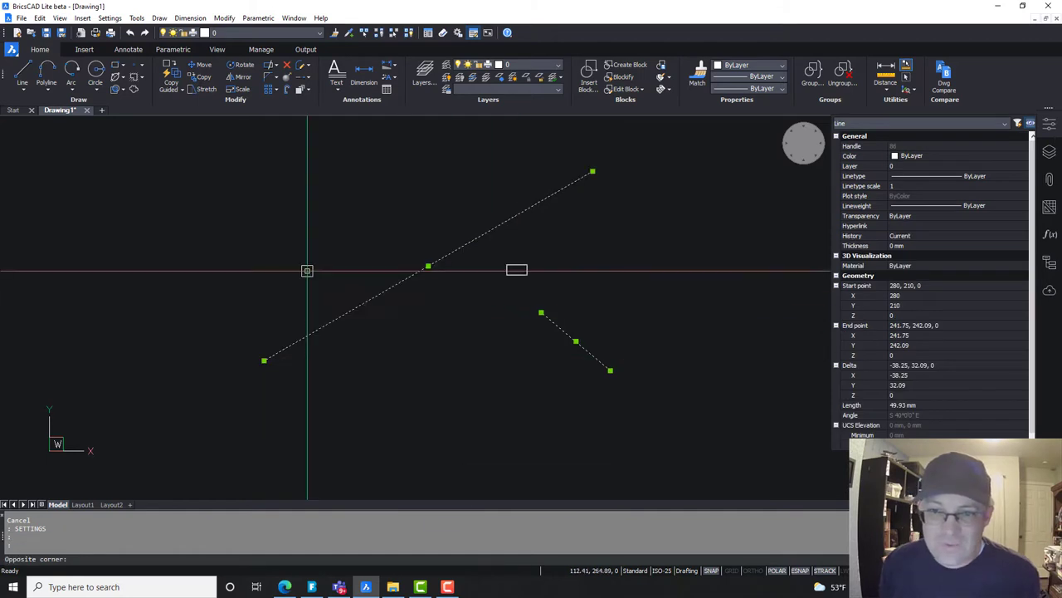
click(398, 356)
click(308, 268)
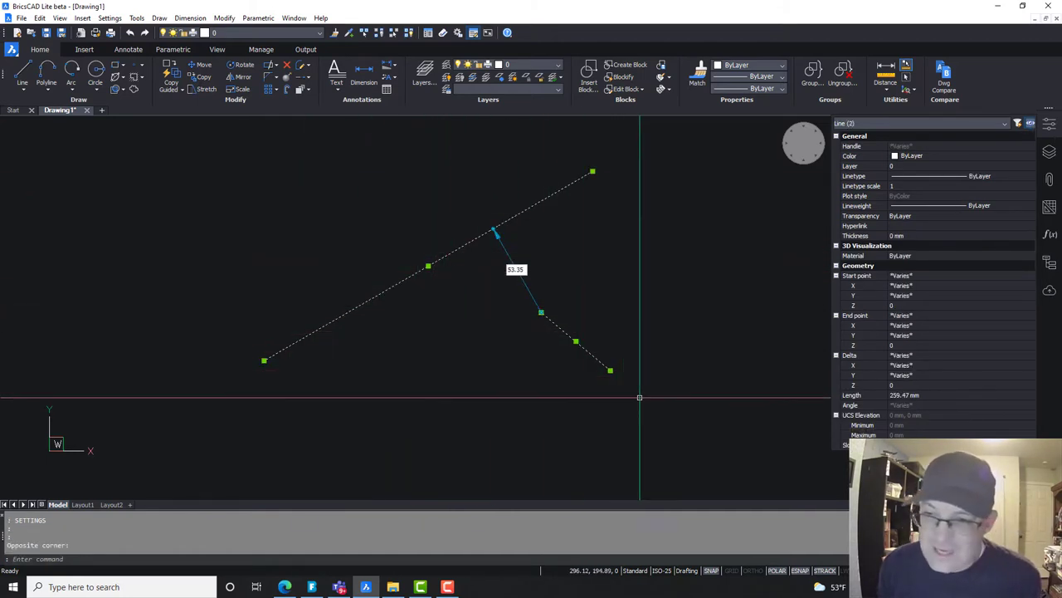
click(697, 419)
shift+click(593, 342)
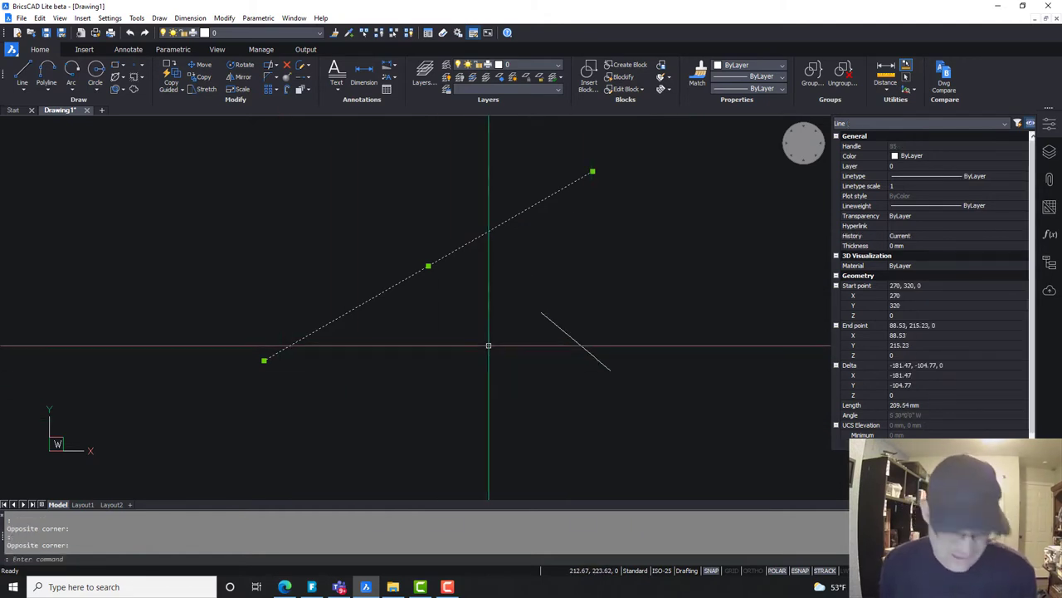
Step: Reopen the settings, expand Pick automatic in the Selection options, and widen the dialog enough to read its descriptions
text(settings)
key(Return)
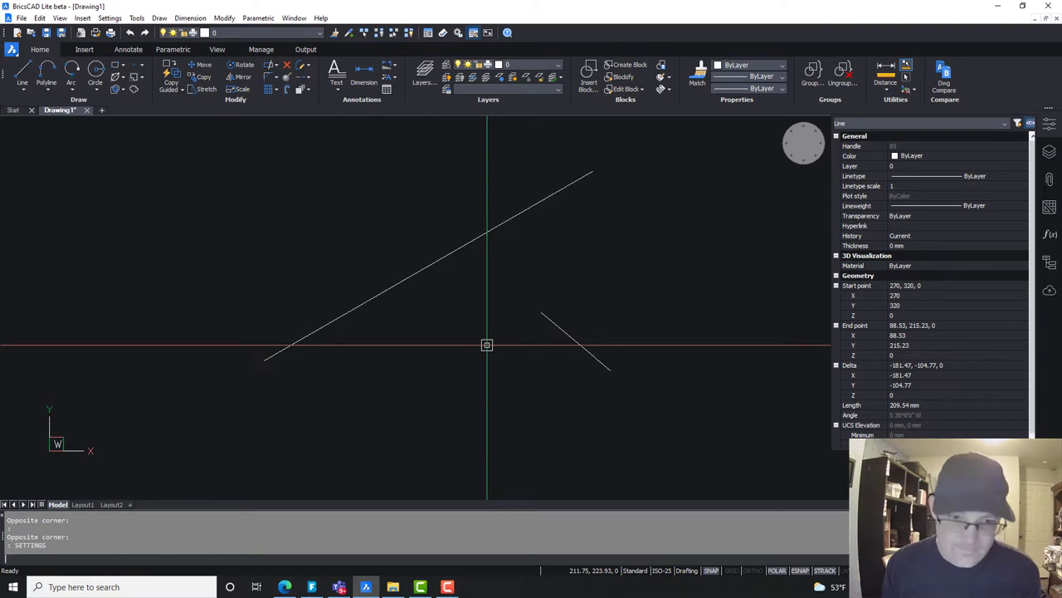
scroll(365, 266, down, 4)
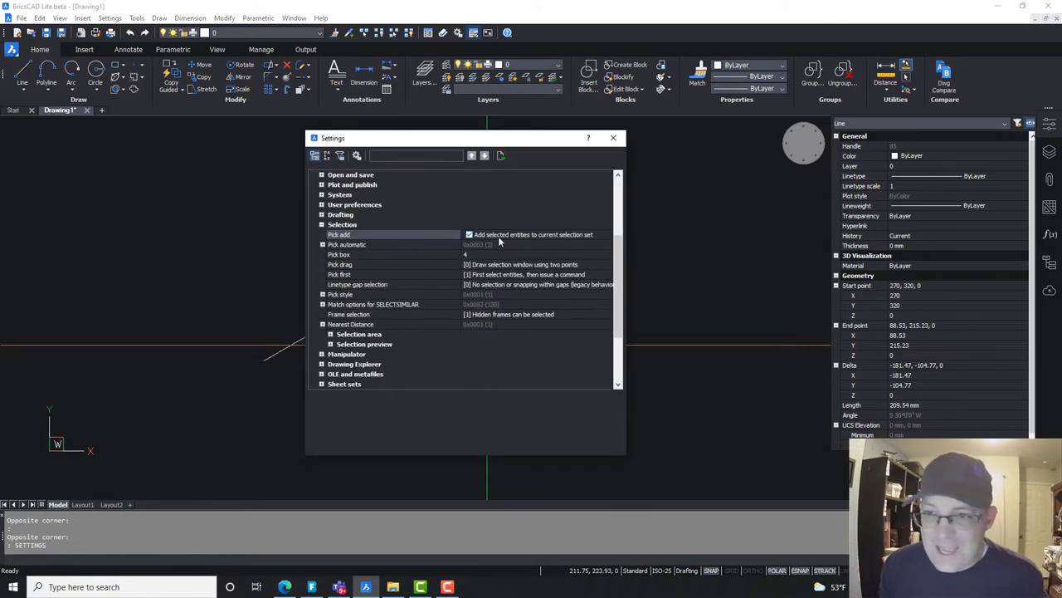
click(323, 245)
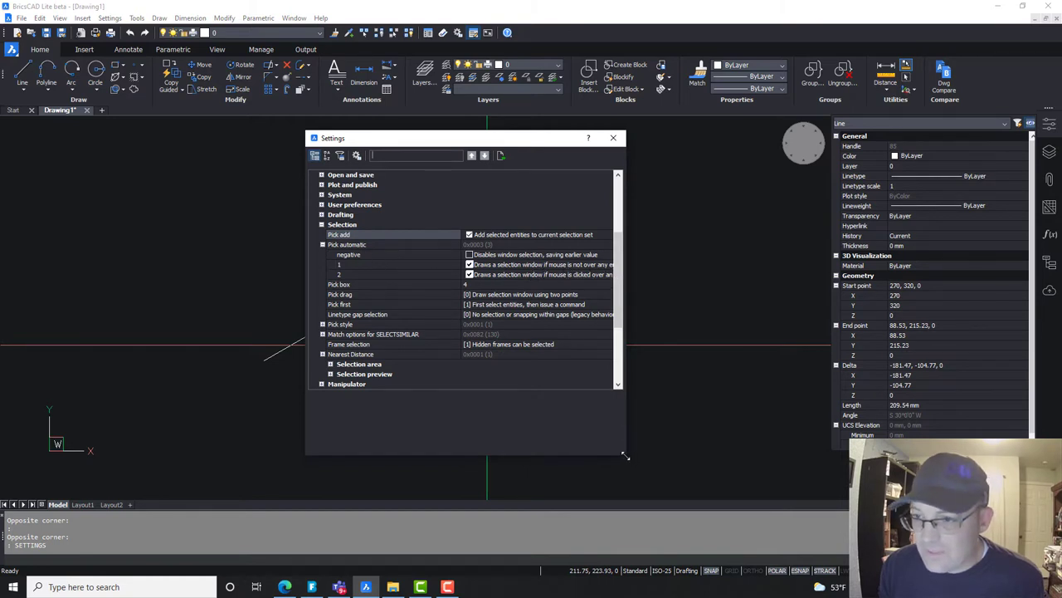
drag(626, 456, 794, 467)
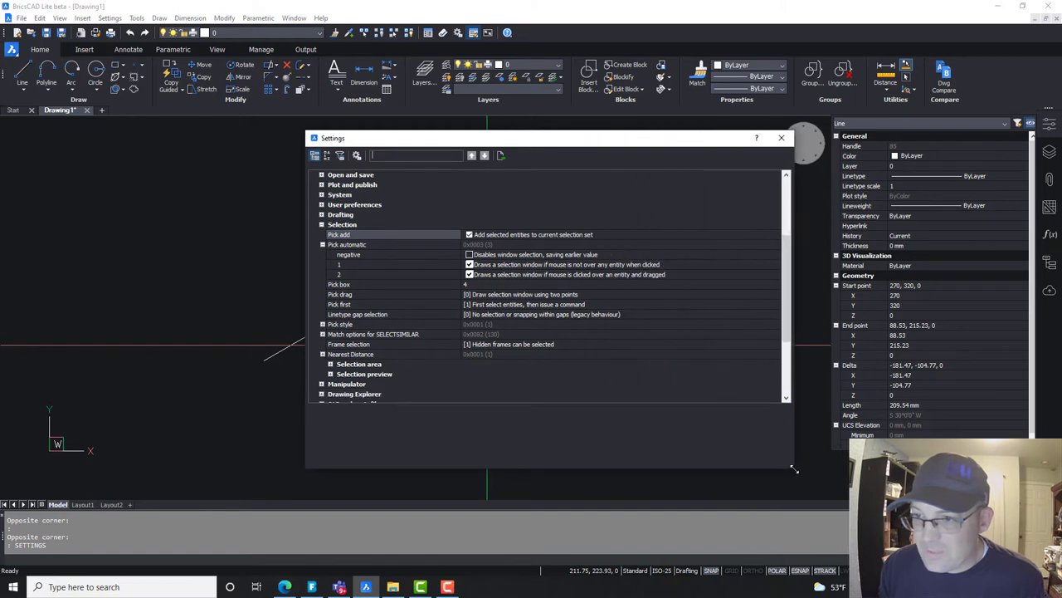
Step: Check the Pick drag choices and set Pick first to "[0] First issue a command, then select entities"
click(516, 294)
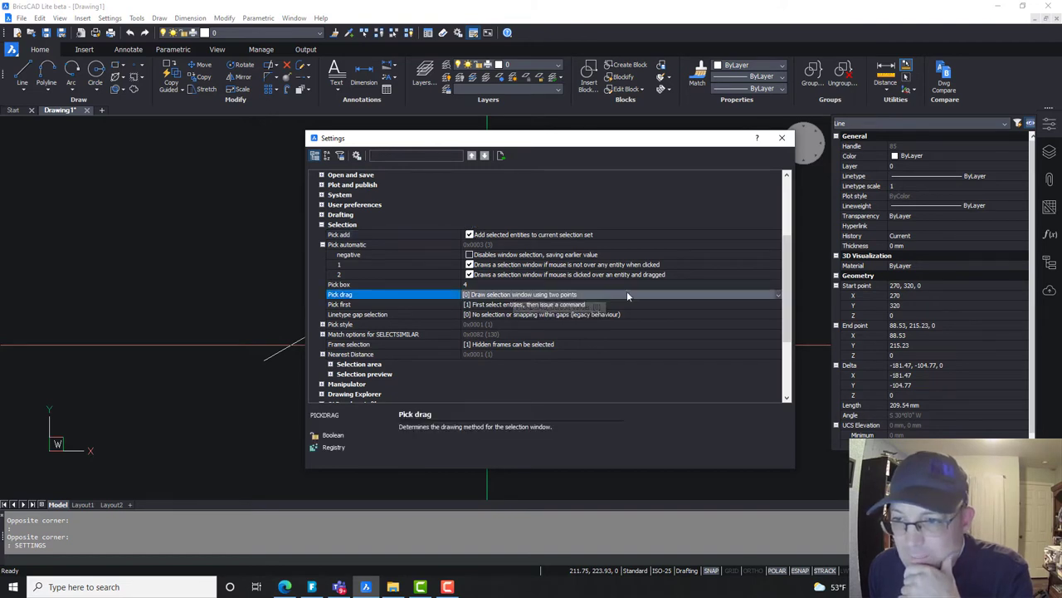
click(639, 296)
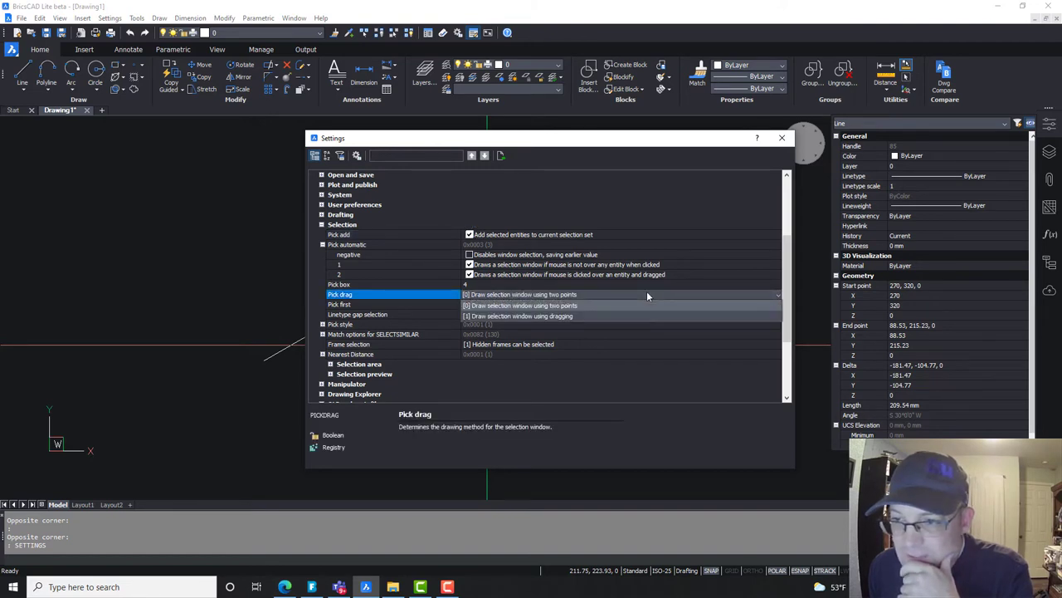
click(646, 295)
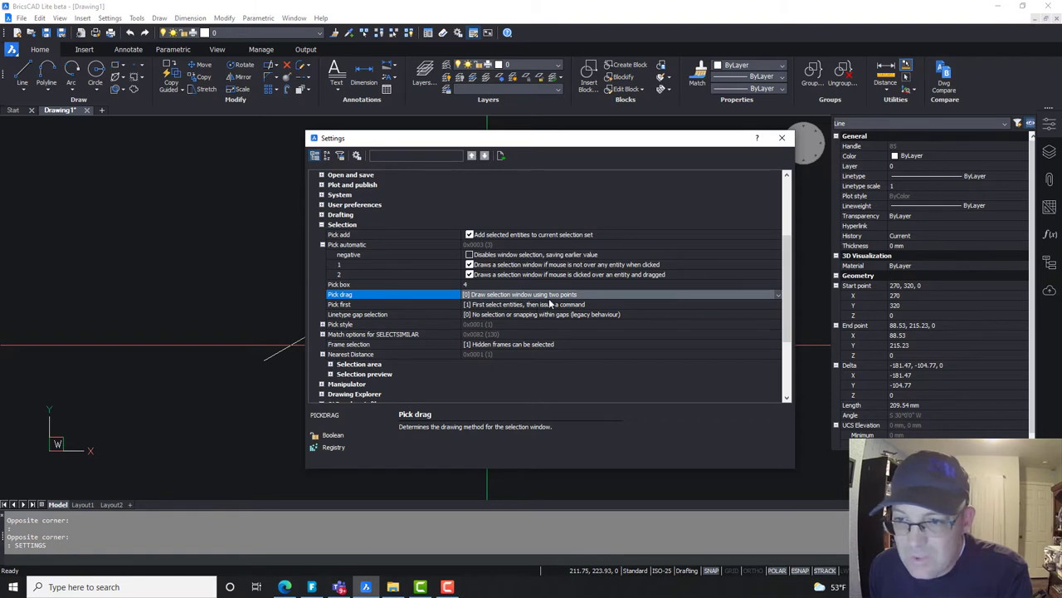
click(549, 306)
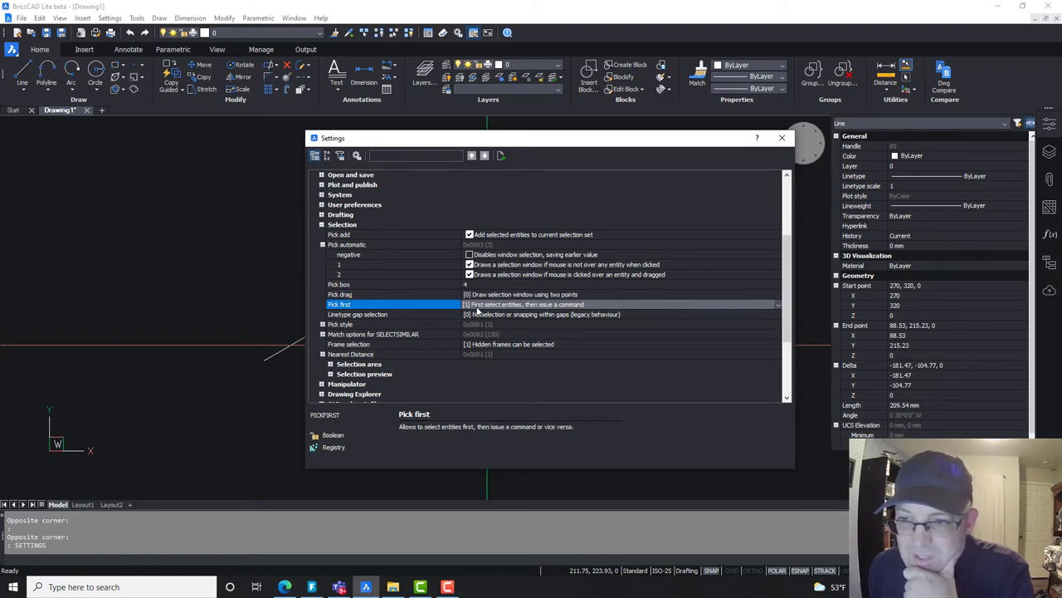
click(579, 305)
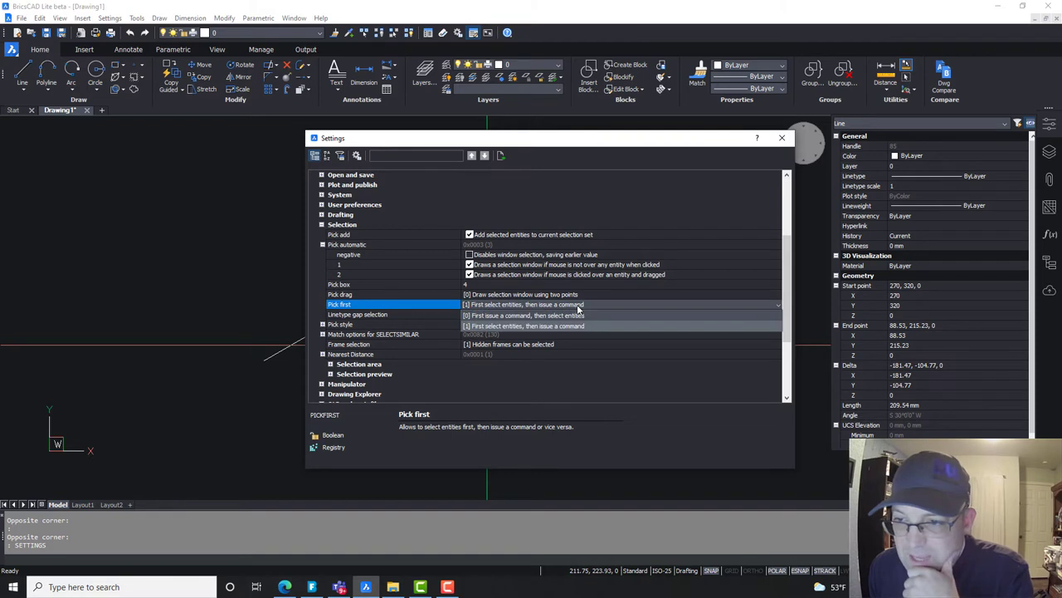
click(560, 317)
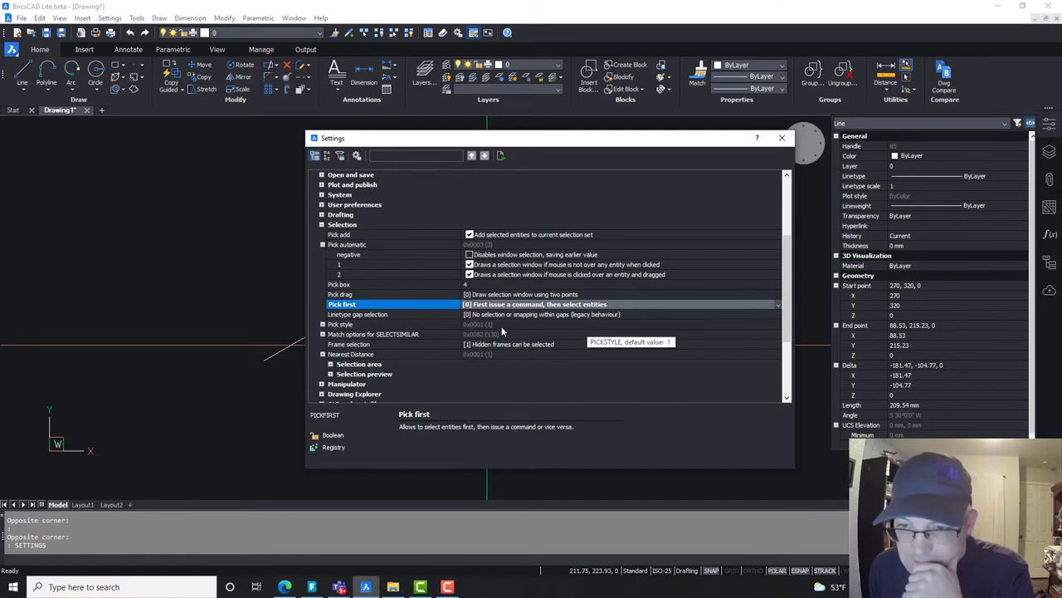
Step: Examine the Pick style and SELECTSIMILAR match options, switching the Color match on and back off
click(323, 324)
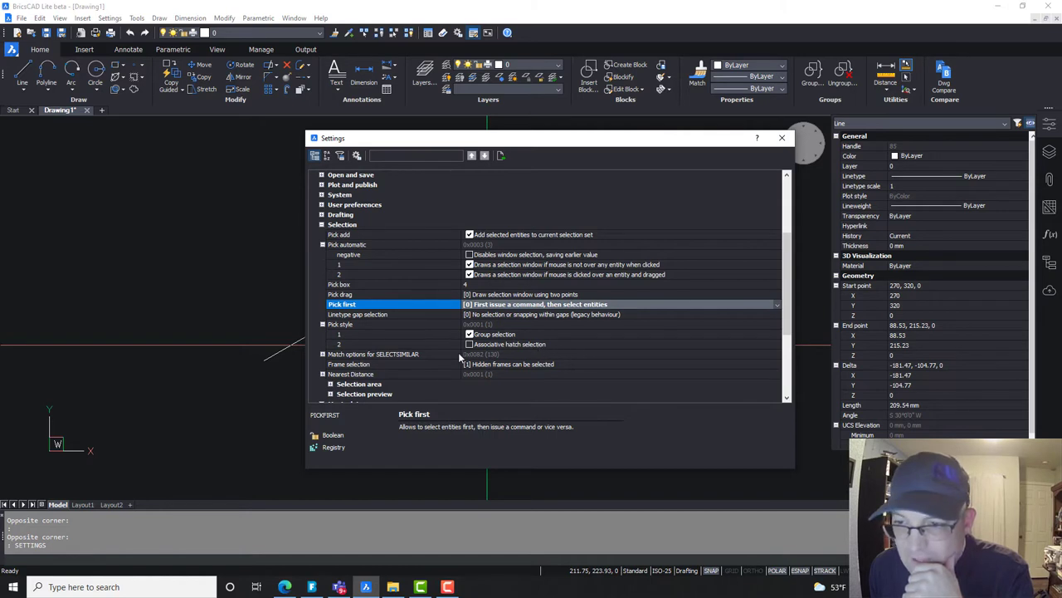
scroll(392, 377, down, 1)
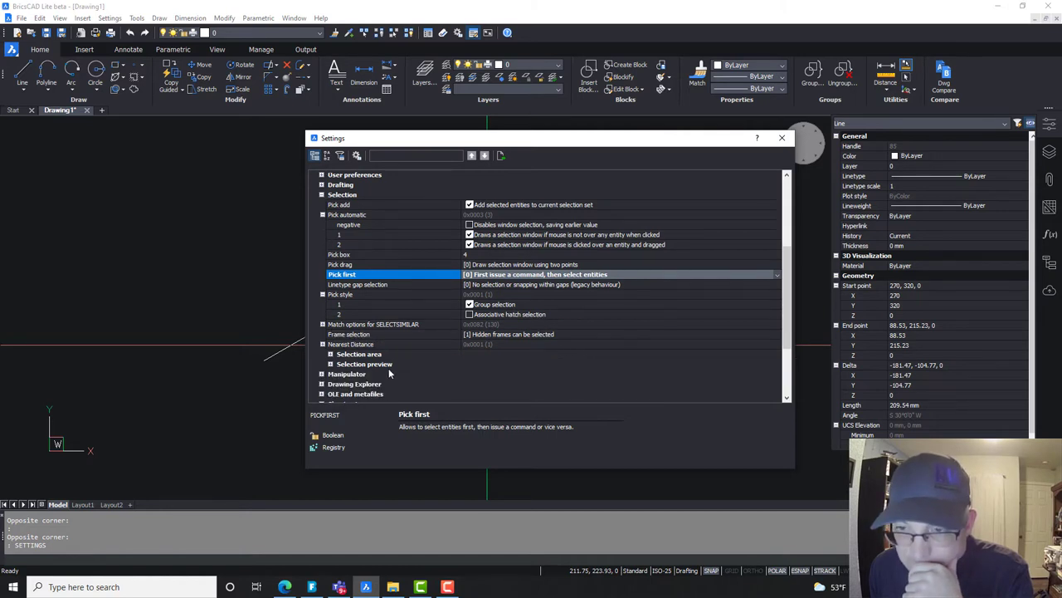
click(323, 323)
scroll(551, 336, down, 1)
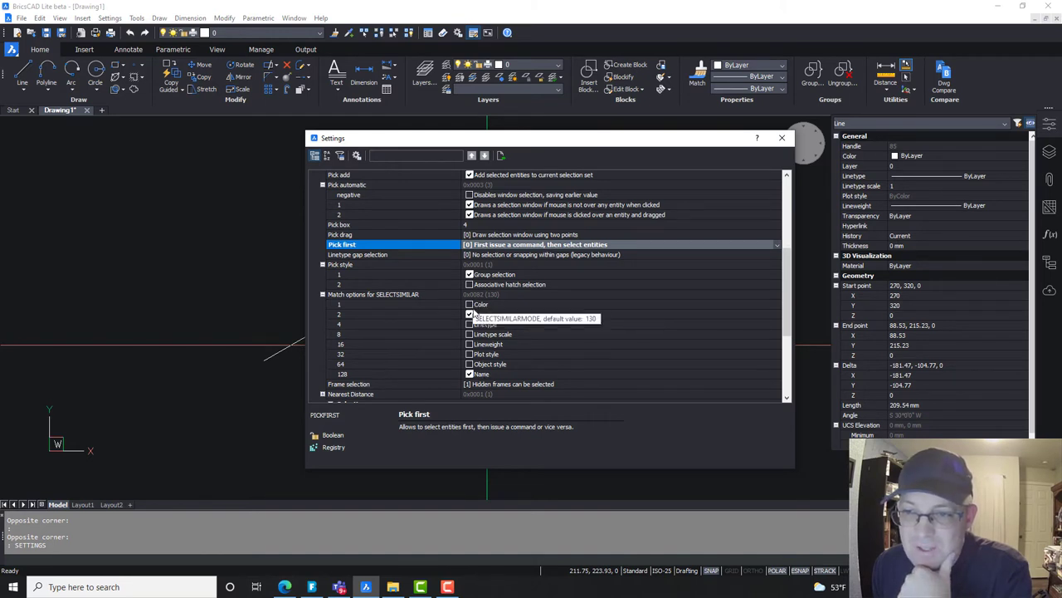
click(473, 305)
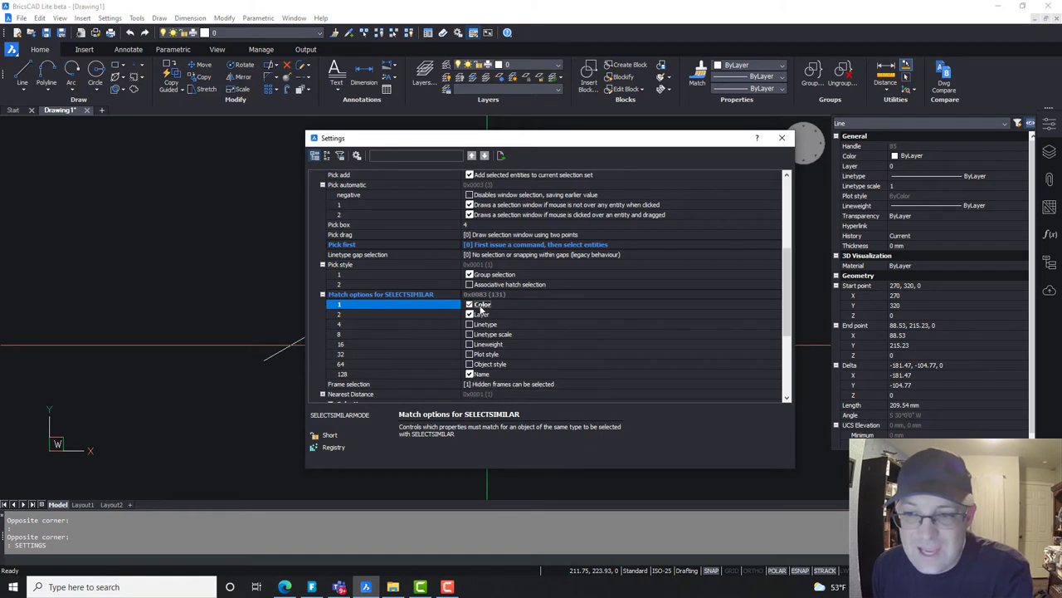
click(478, 305)
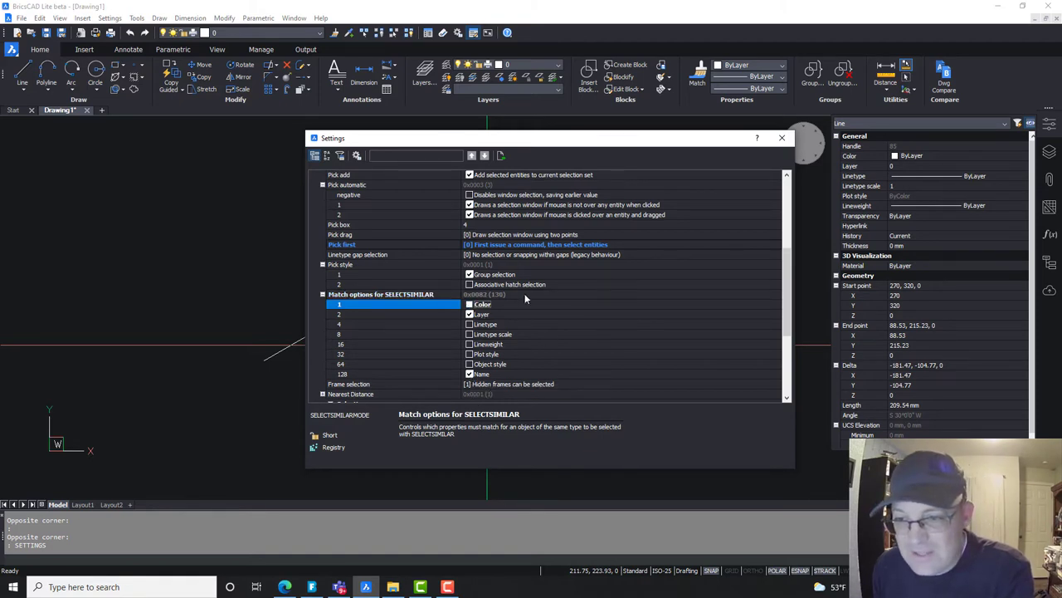
click(323, 295)
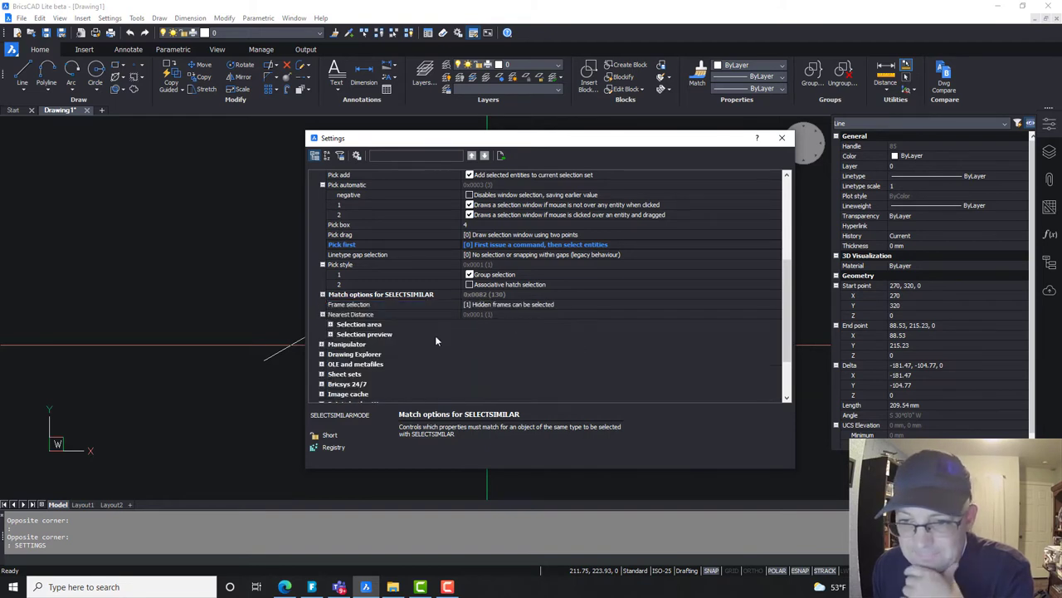
Step: Look at the Selection area colors, close the settings, and preview a crossing window in the drawing without selecting anything
click(330, 324)
scroll(474, 335, down, 1)
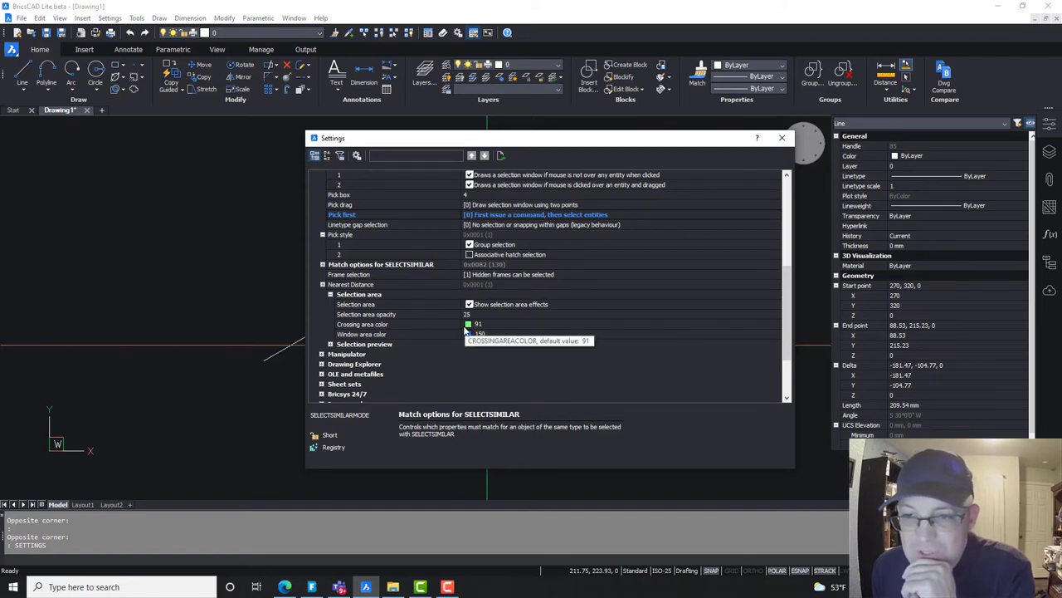
click(782, 138)
click(531, 427)
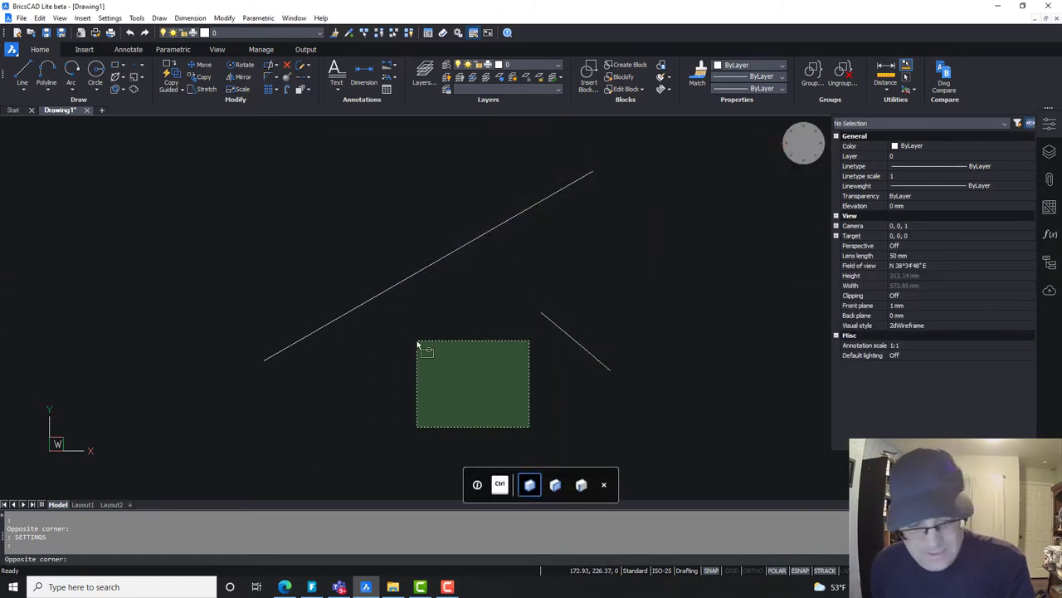
key(Escape)
Step: Set the crossing area color to 30 in the Selection area settings and preview it with a crossing window over the long line
text(settings)
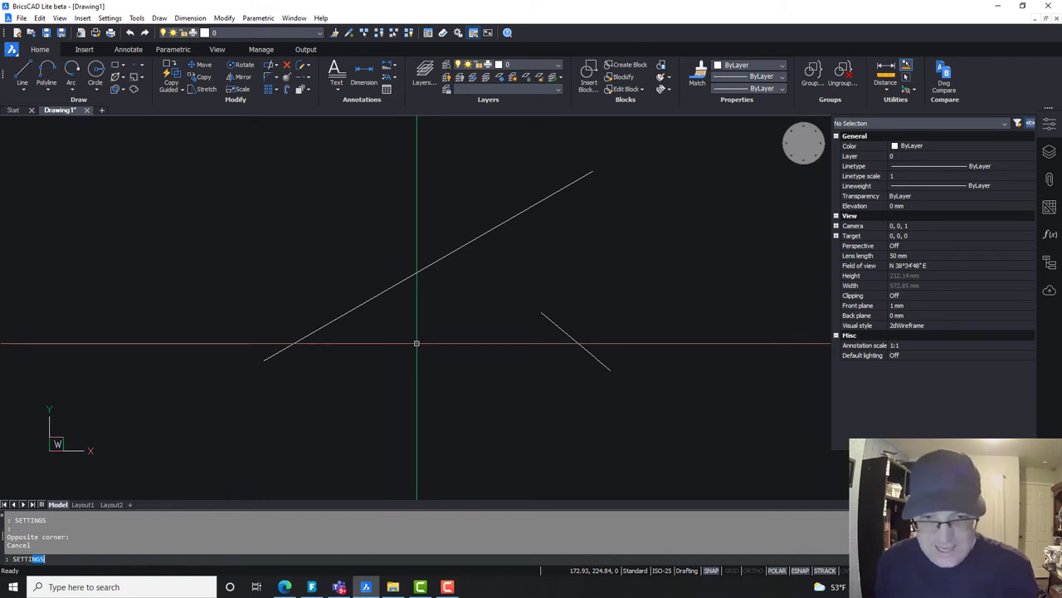
key(Return)
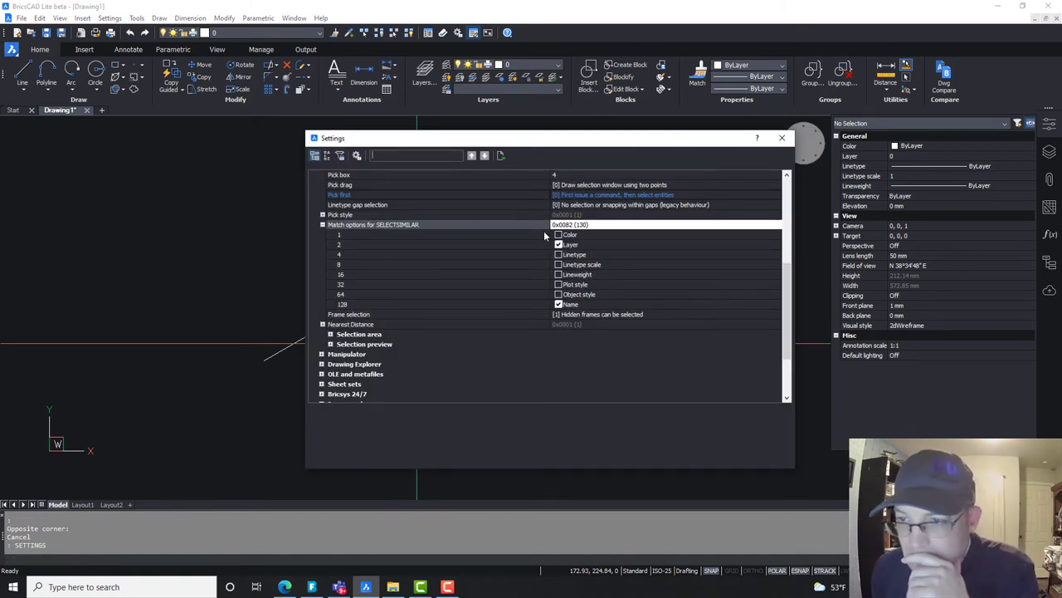
click(330, 334)
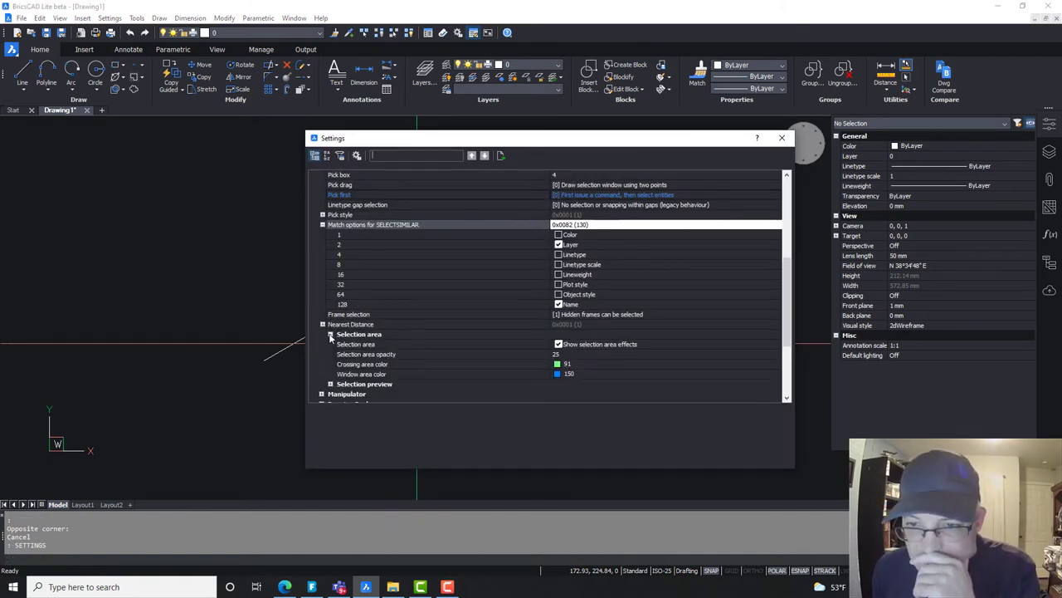
click(561, 365)
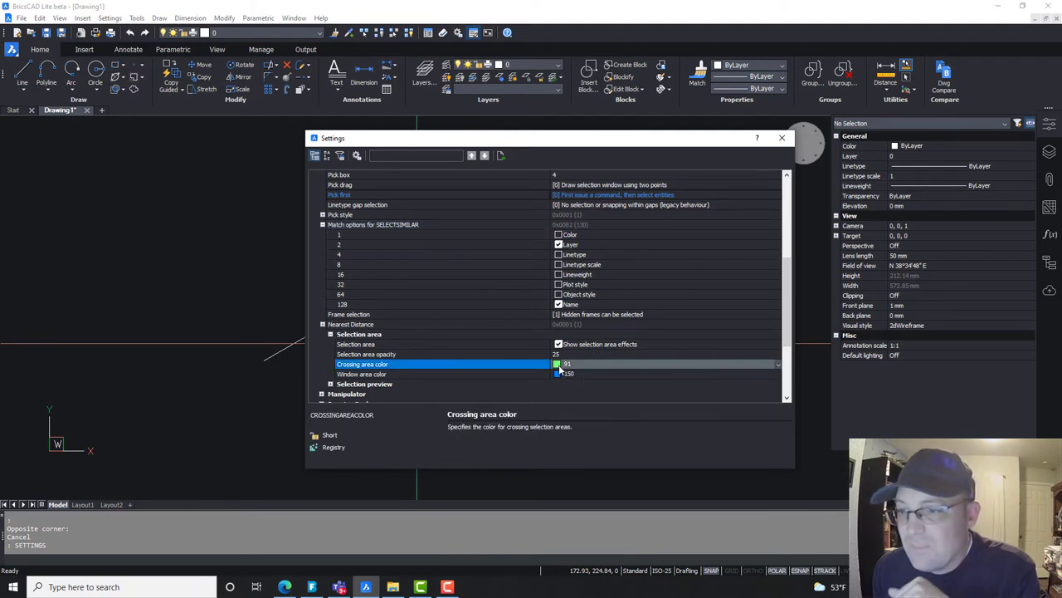
click(561, 369)
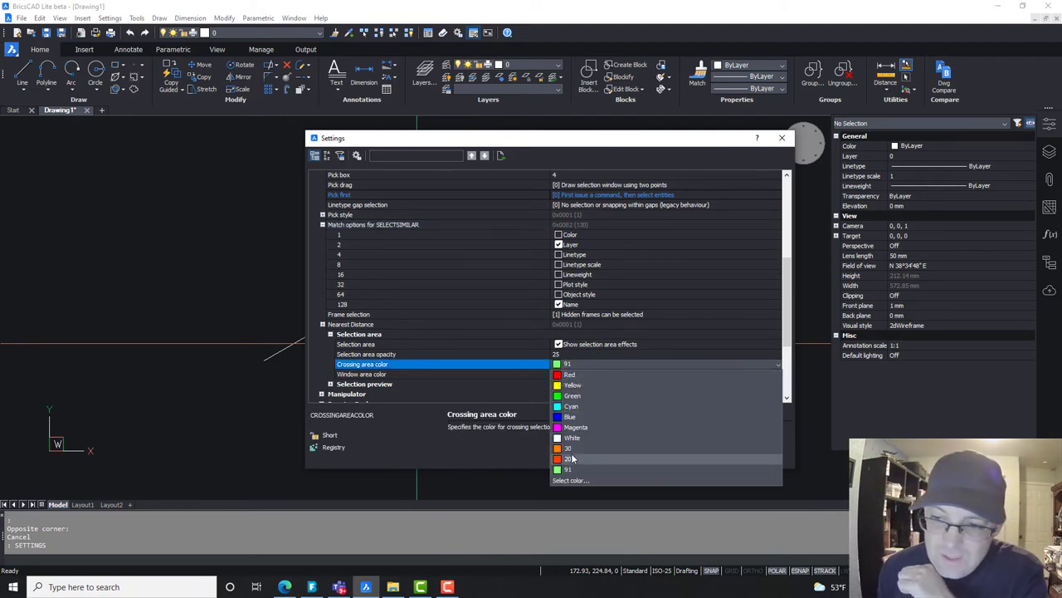
click(571, 449)
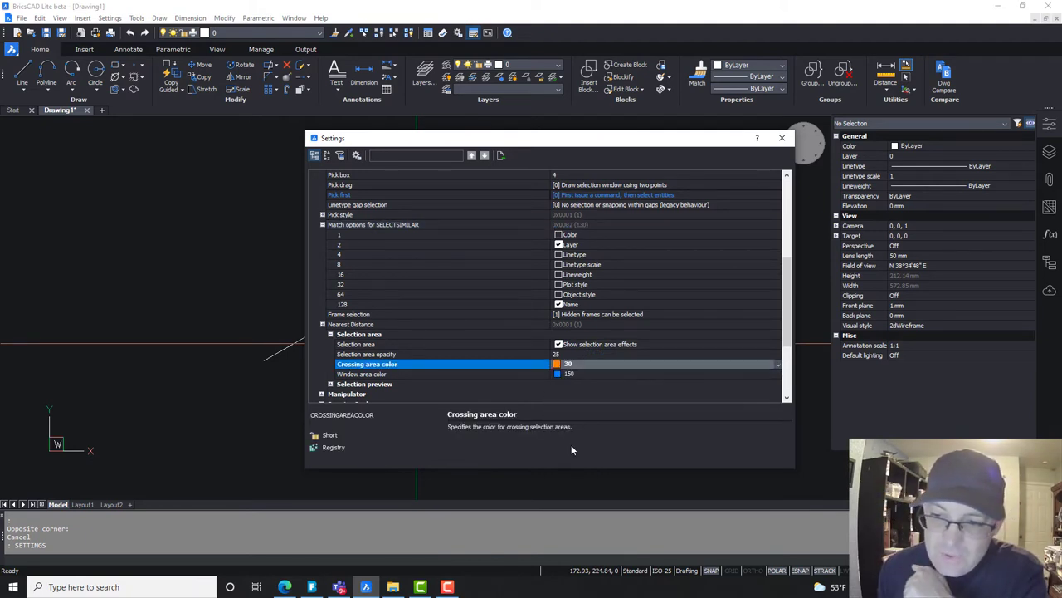
click(785, 138)
click(459, 440)
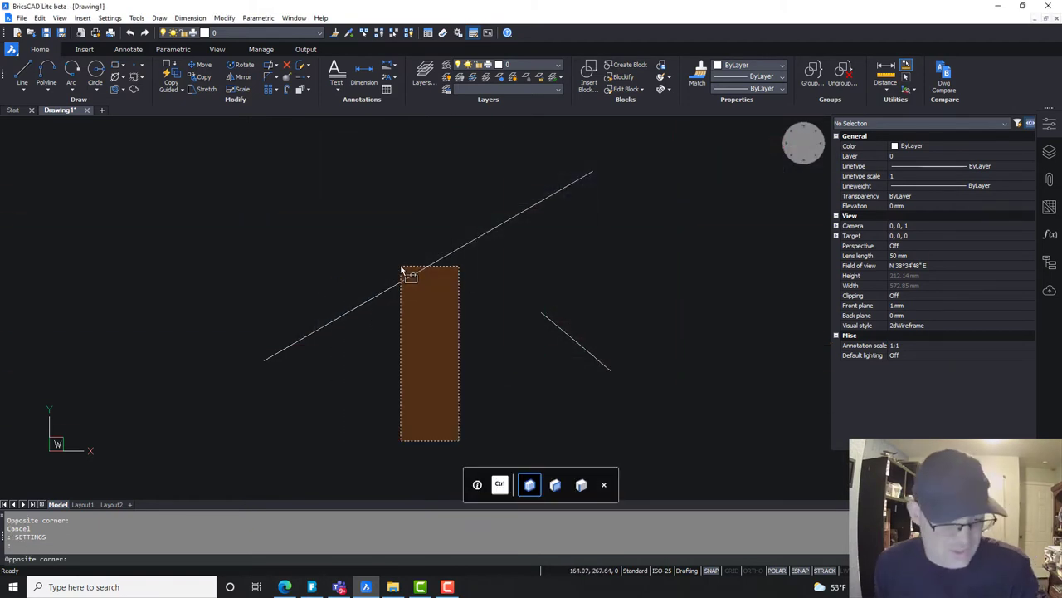
key(Escape)
Step: Reopen the settings and examine the Selection preview options, expanding Selection preview display
text(settings)
key(Return)
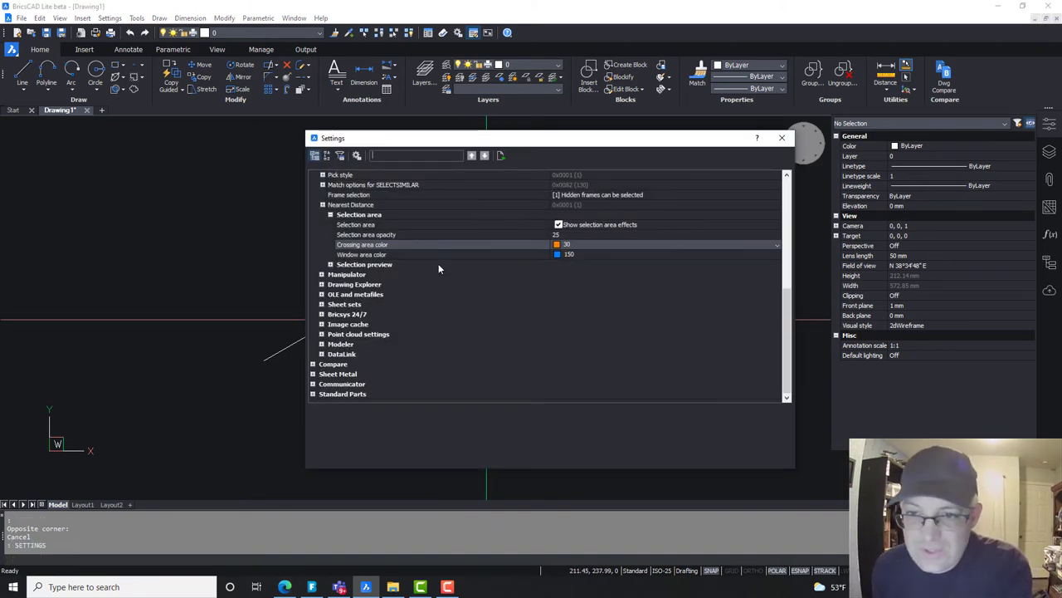
click(332, 264)
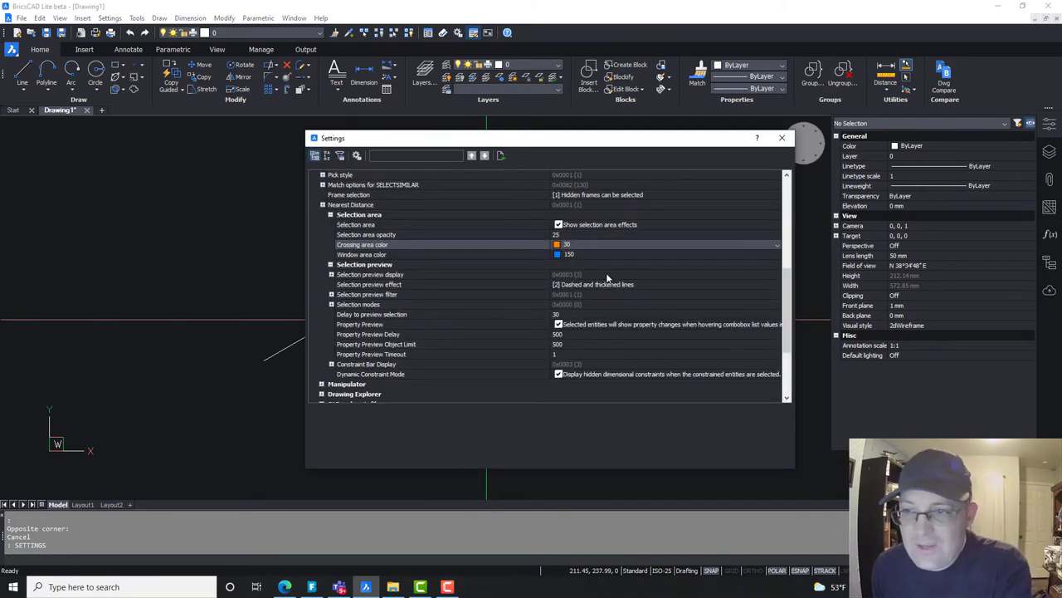
scroll(607, 278, down, 1)
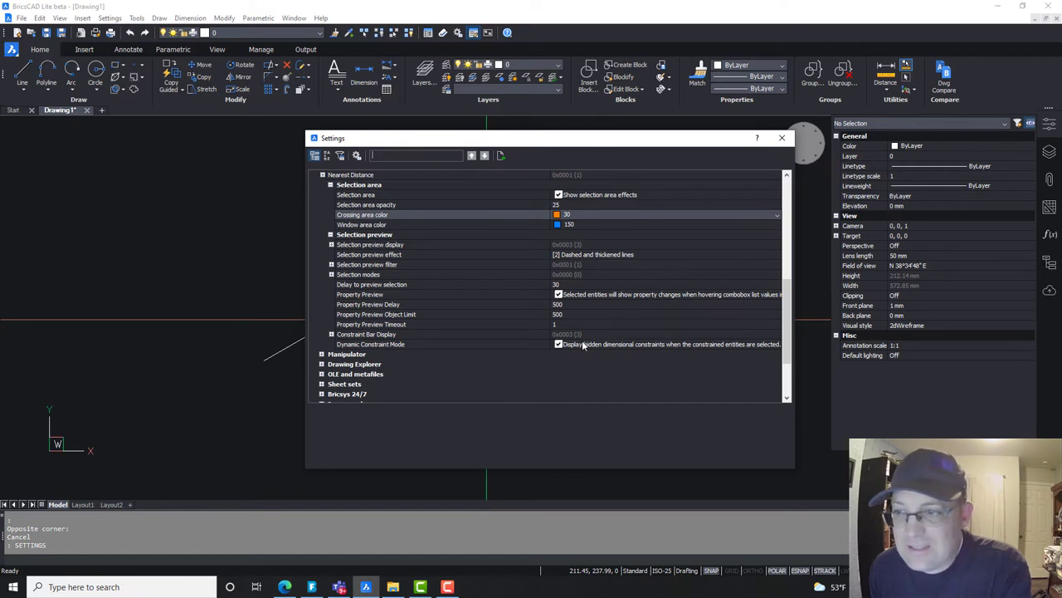
click(657, 255)
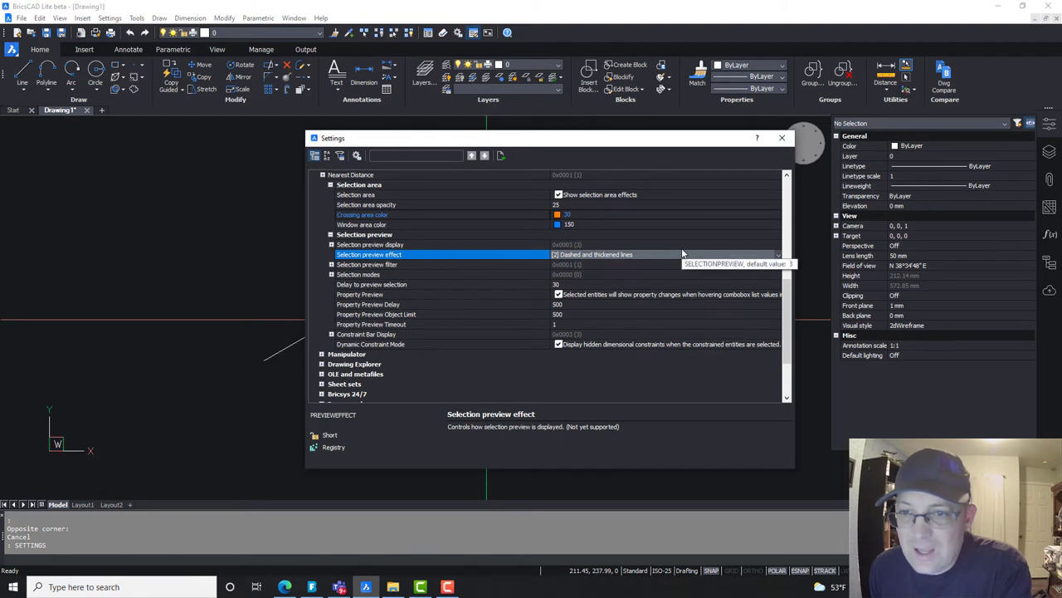
click(681, 248)
click(331, 245)
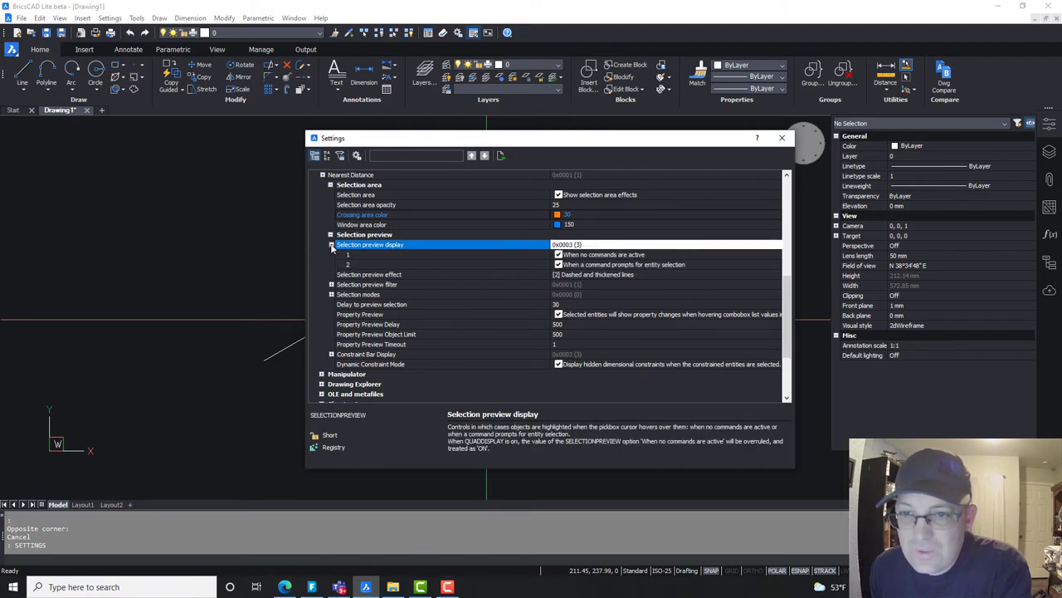
Step: Check the Selection preview effect choices and turn off the preview display option "When no commands are active"
click(660, 273)
click(666, 279)
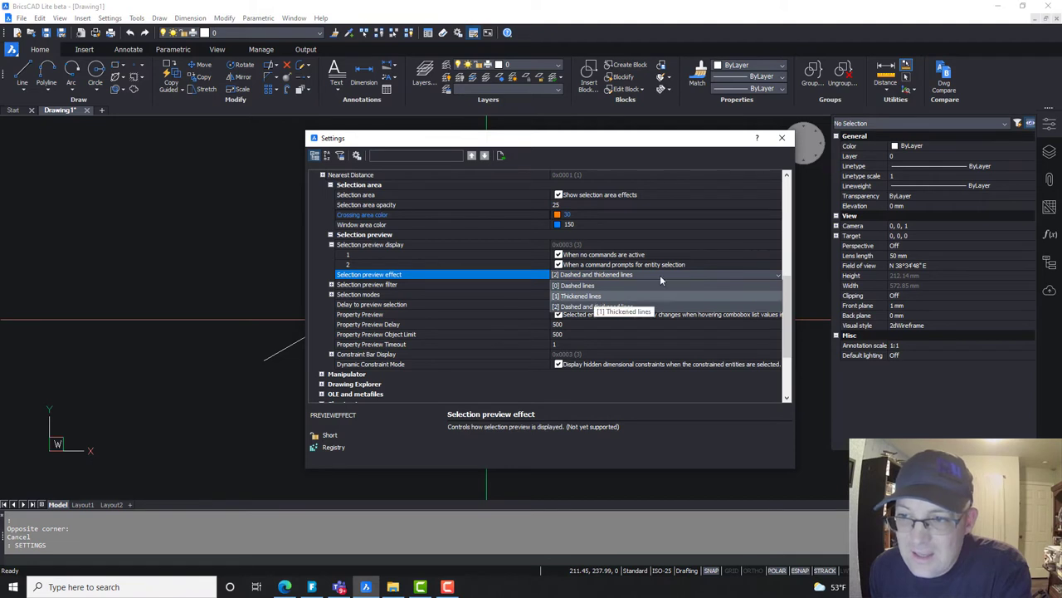
click(737, 249)
click(737, 251)
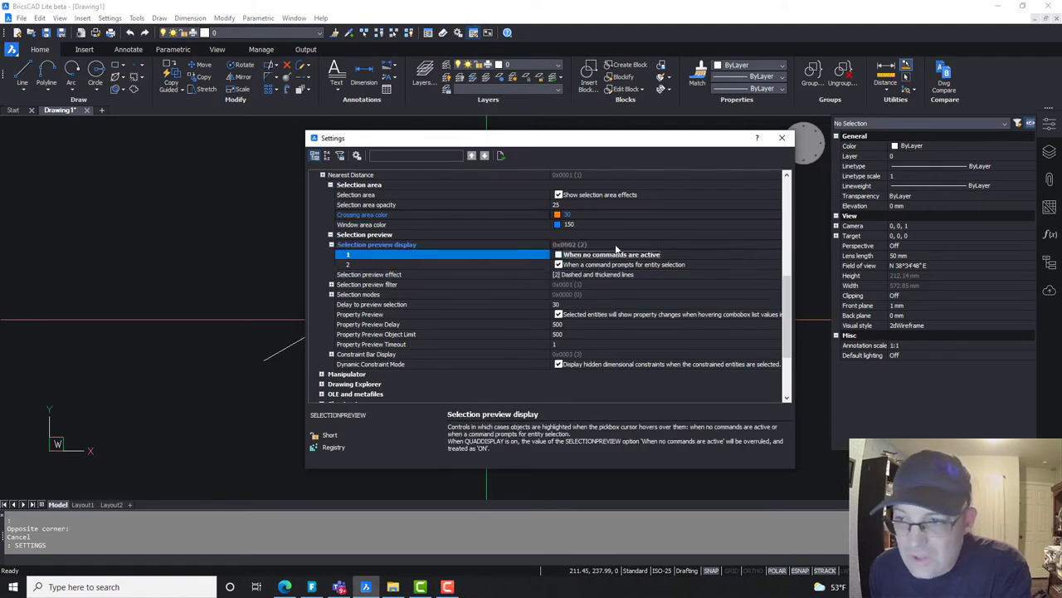
Step: Turn on the preview display option "When no commands are active" and enable "Exclude entities in xrefs" in the Selection preview filter
click(581, 256)
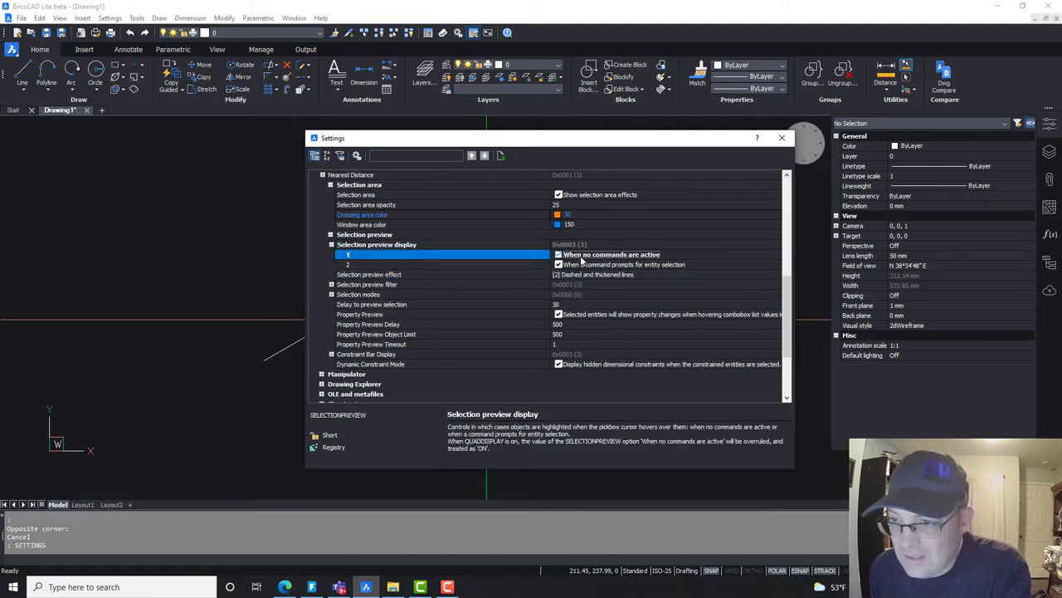
click(331, 285)
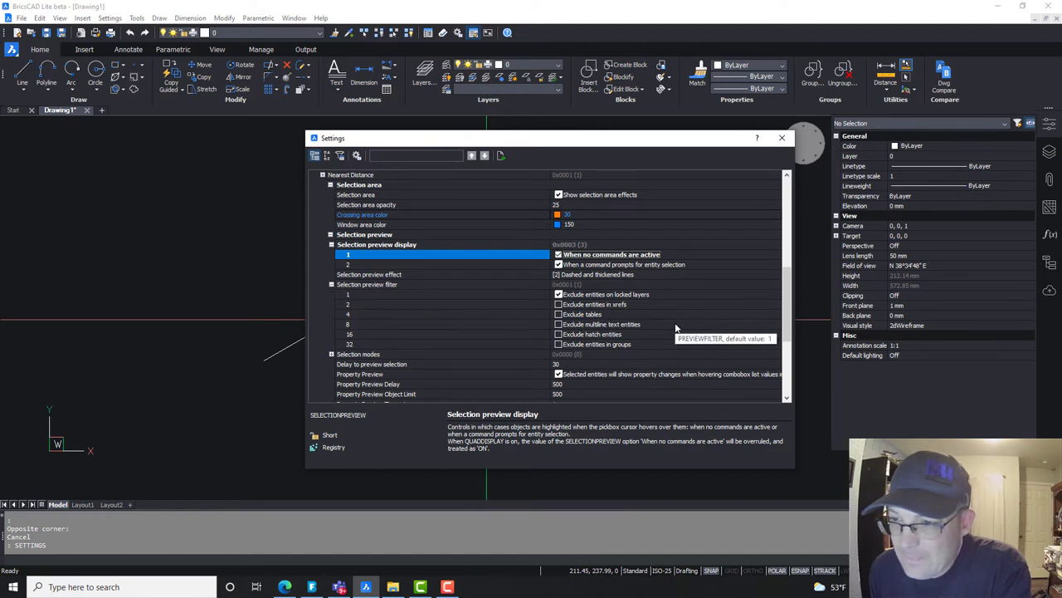
scroll(676, 327, down, 1)
scroll(676, 327, up, 1)
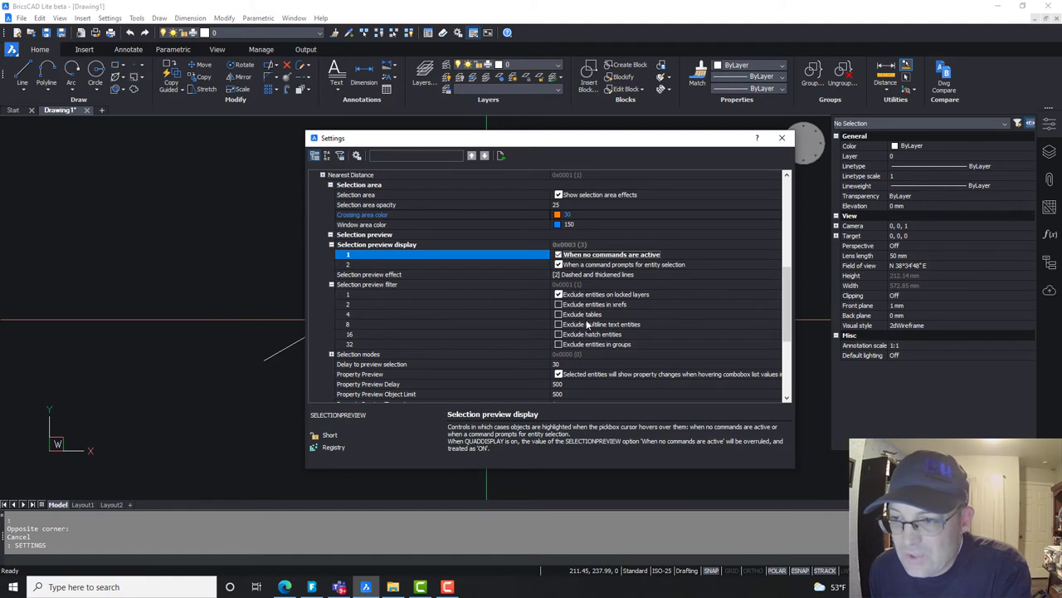
click(558, 305)
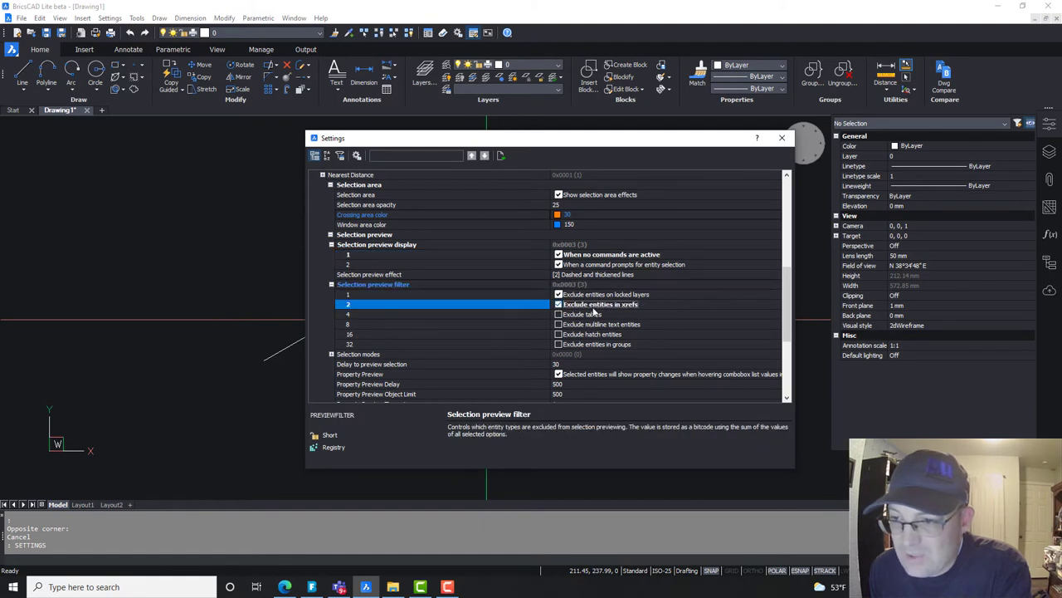
Step: Expand Selection modes and review its options together with the property preview and constraint settings below
scroll(626, 340, down, 2)
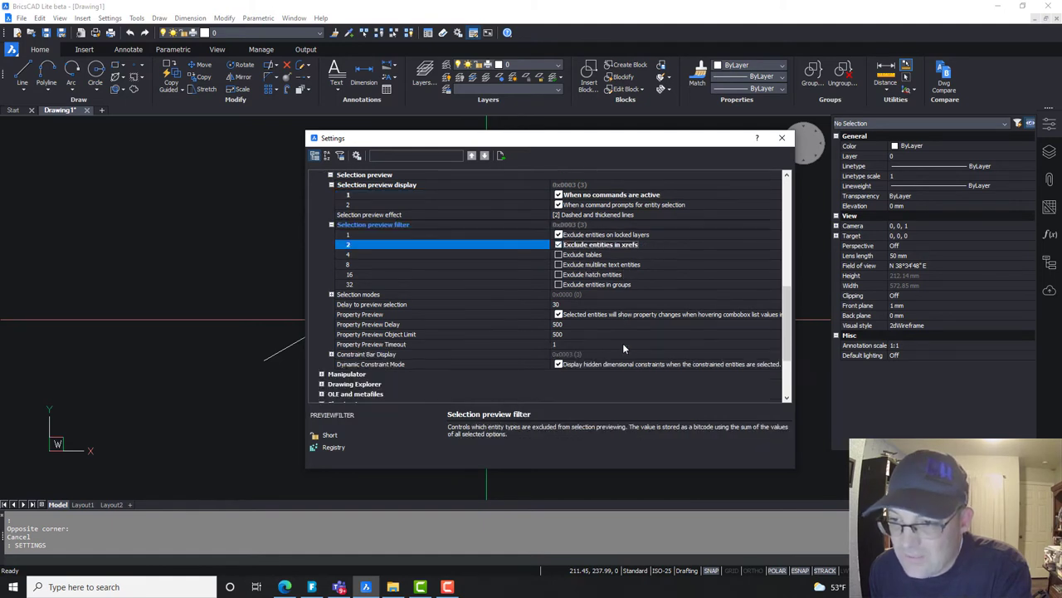
click(331, 295)
scroll(628, 317, down, 1)
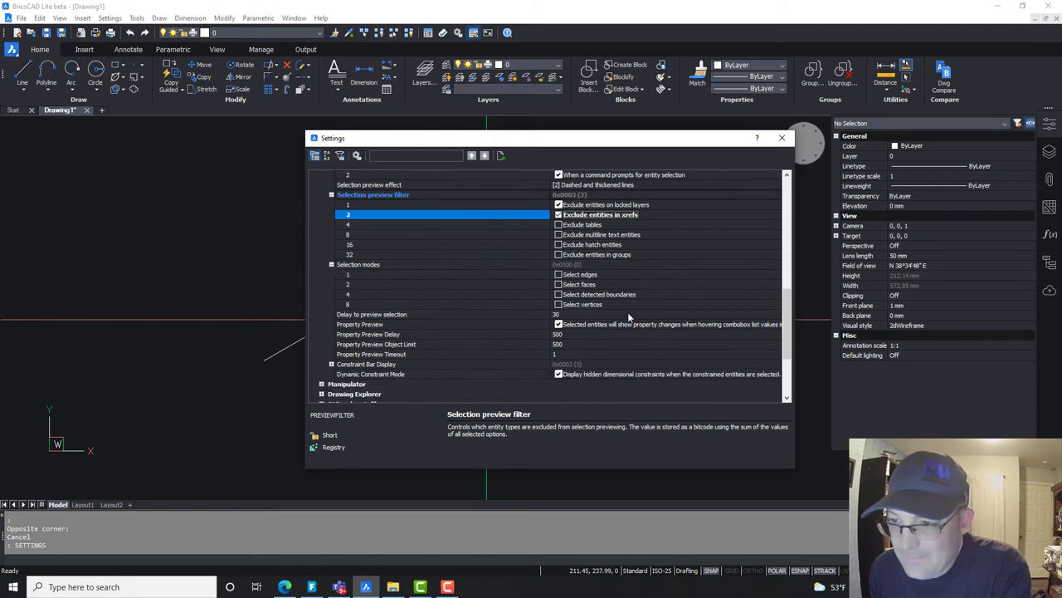
scroll(336, 326, down, 2)
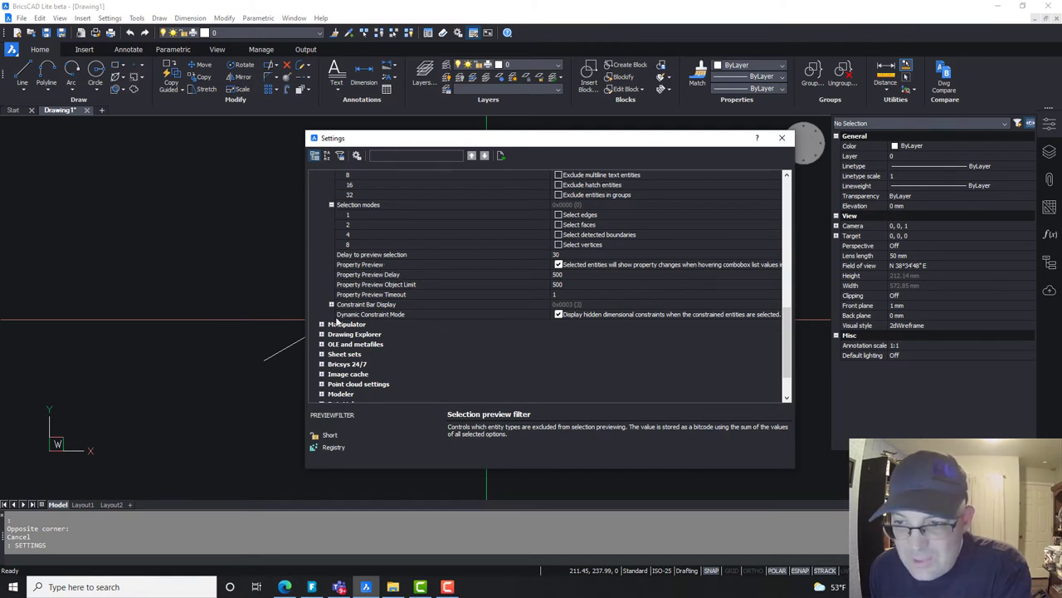
scroll(503, 295, up, 3)
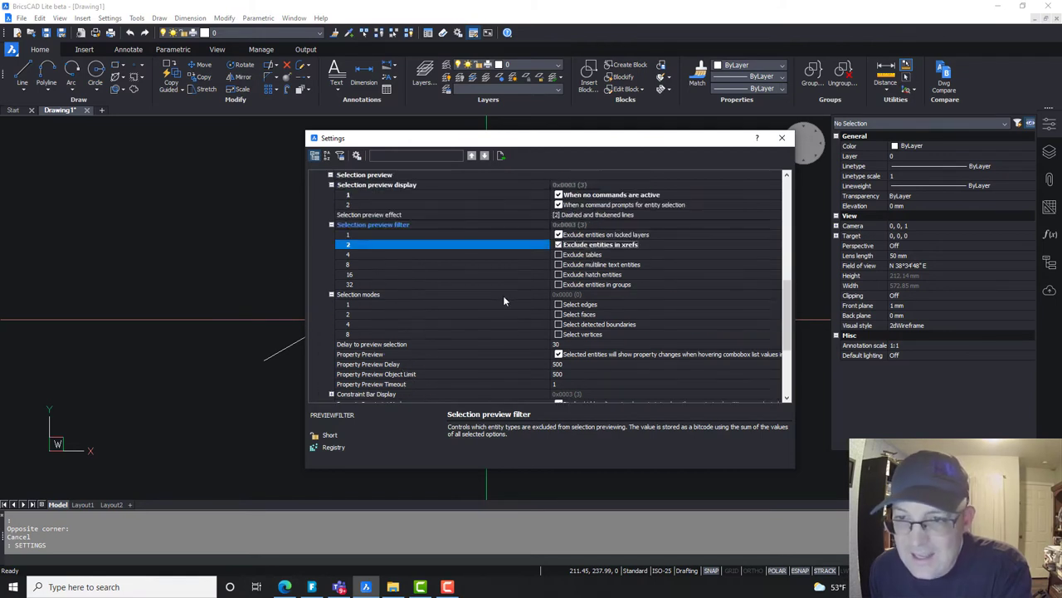
scroll(693, 223, up, 1)
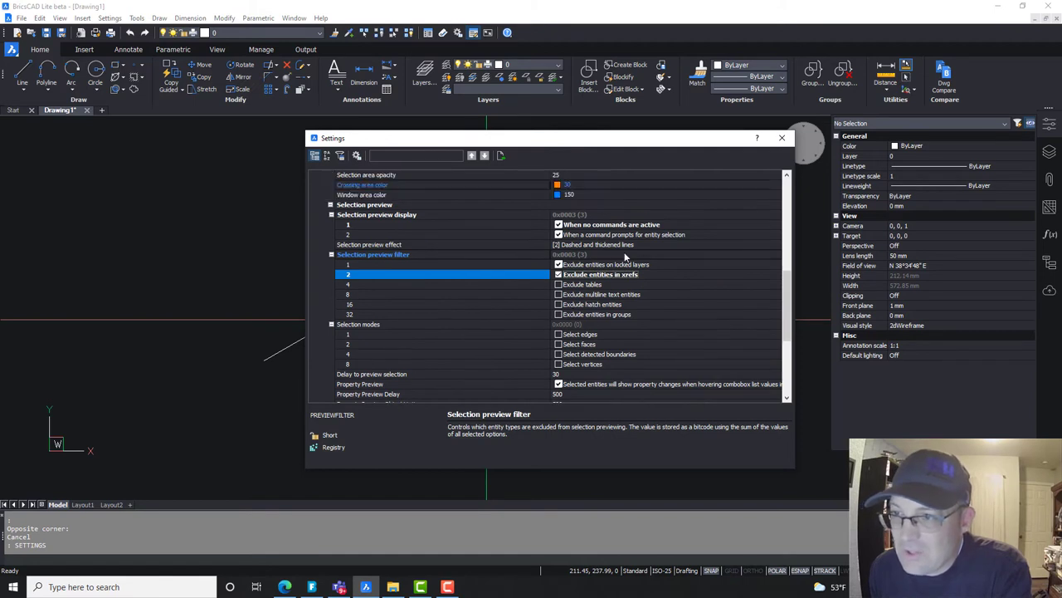
Step: Try Thickened lines as the Selection preview effect and switch it back to Dashed and thickened lines
click(632, 246)
click(661, 245)
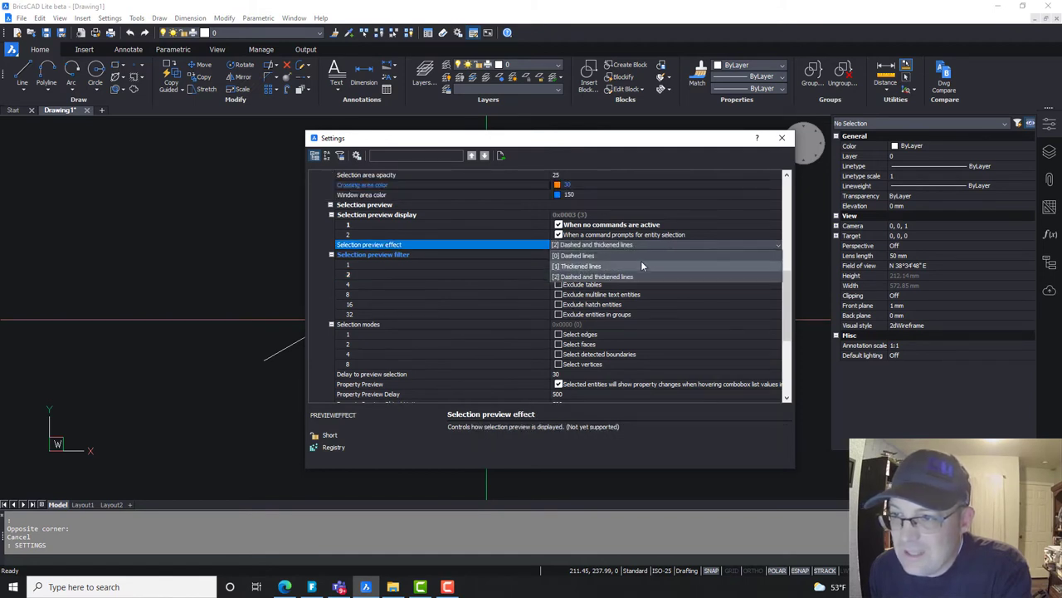
click(640, 266)
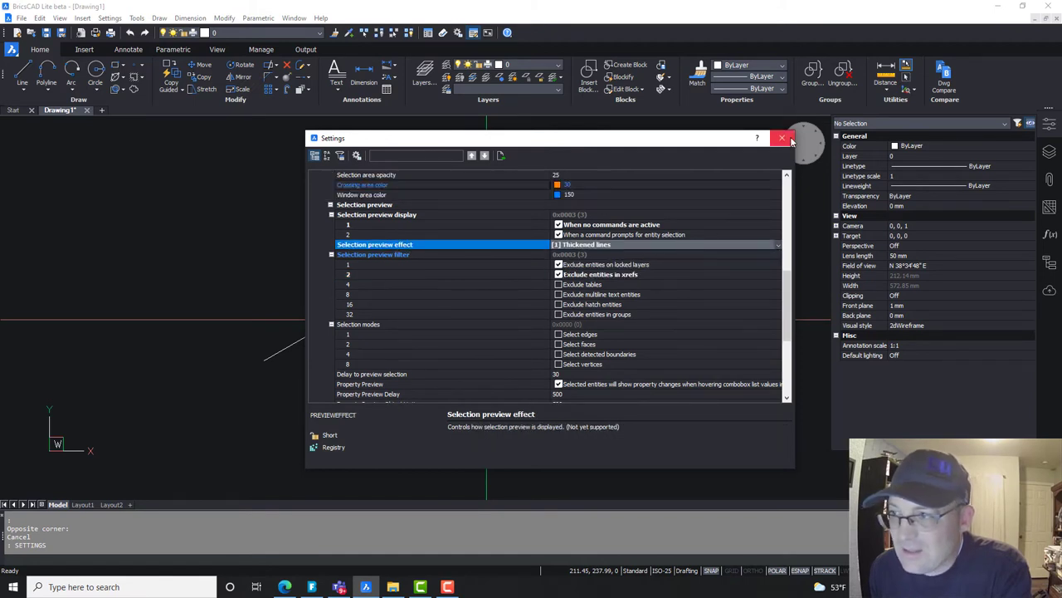
click(615, 246)
click(613, 278)
Step: Move the settings away from the lines, close them, and test selecting both lines with a crossing window before clearing the selection
drag(688, 144, 0, 245)
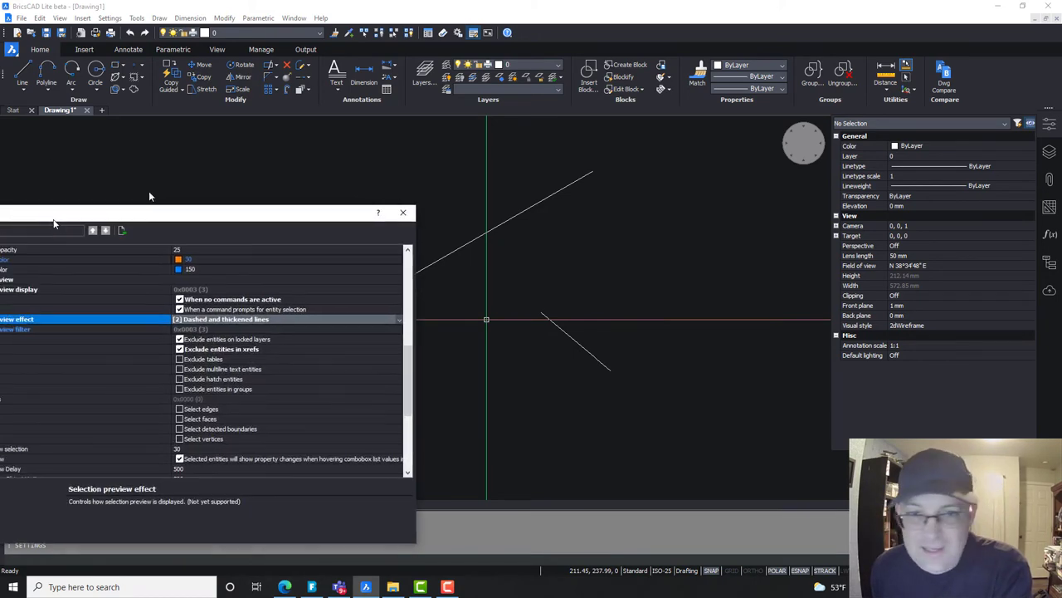
drag(316, 196, 532, 142)
click(660, 148)
click(569, 308)
click(431, 221)
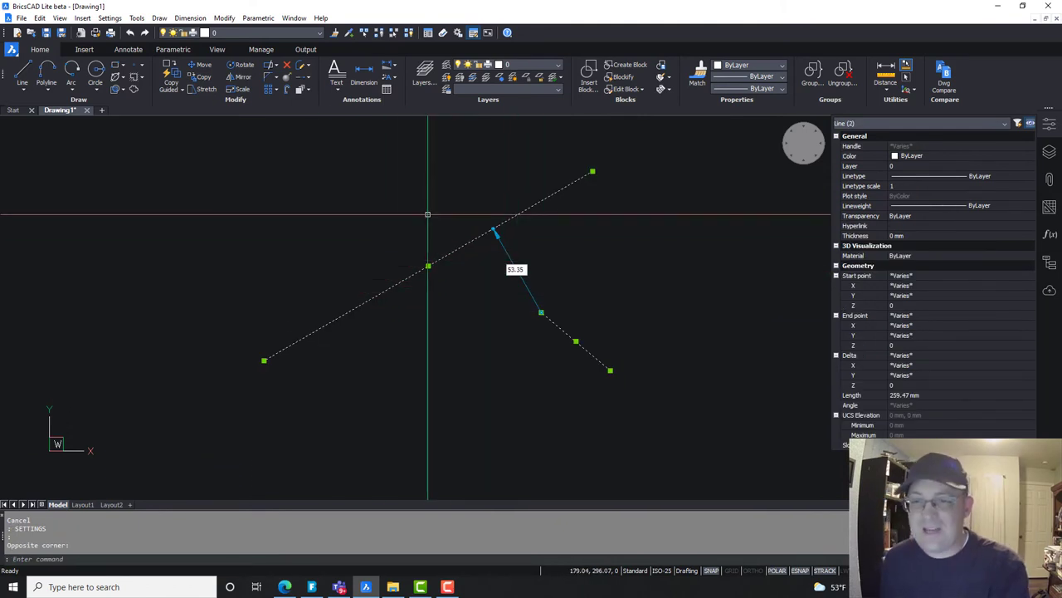
key(Escape)
Step: Set the Selection preview effect to Thickened lines and test it with a crossing window over both lines
text(SETTINGS)
key(Return)
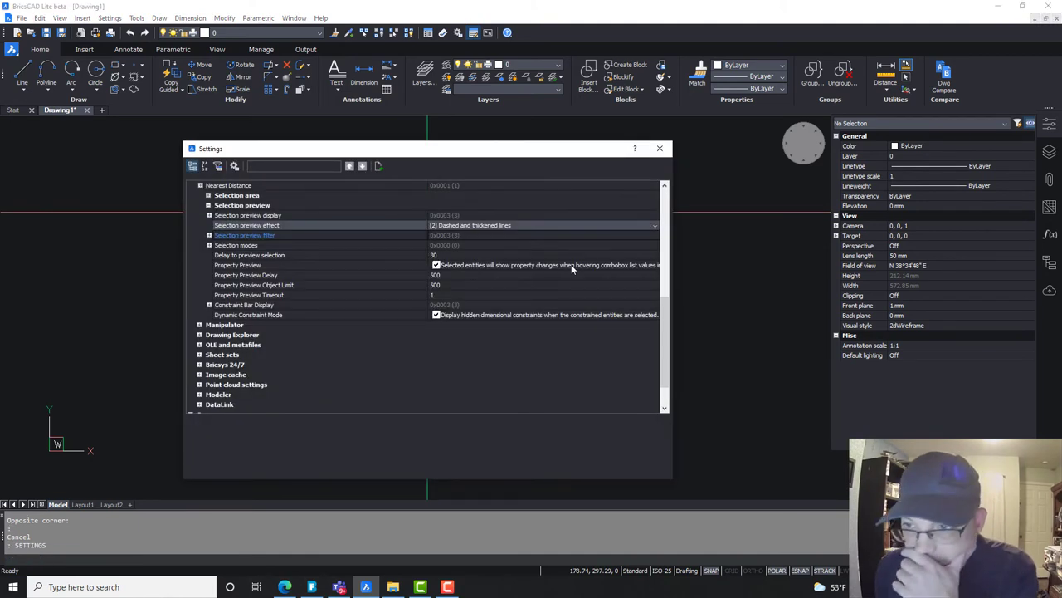
click(495, 224)
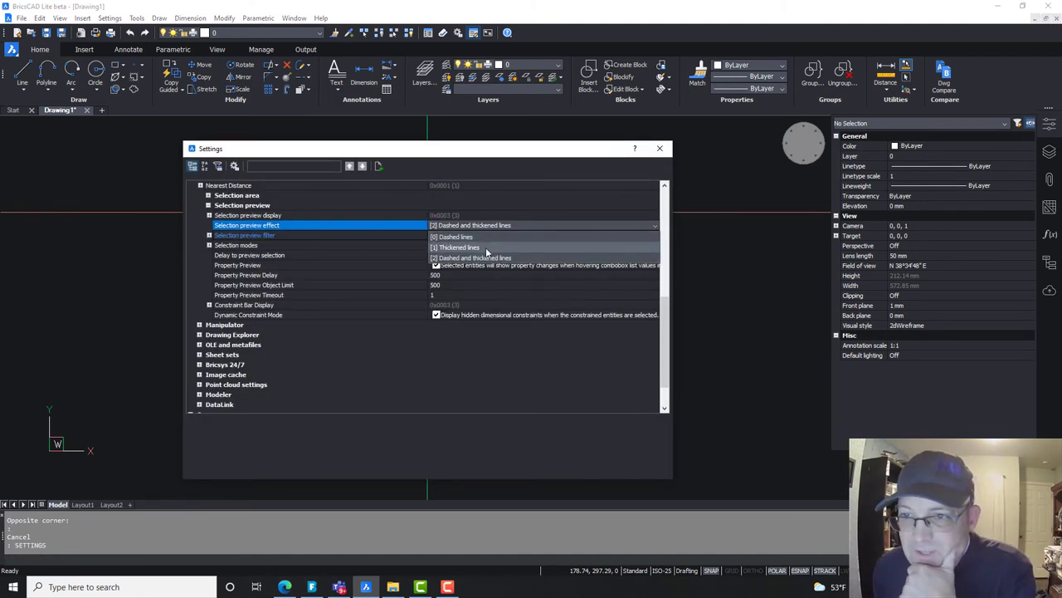
click(488, 247)
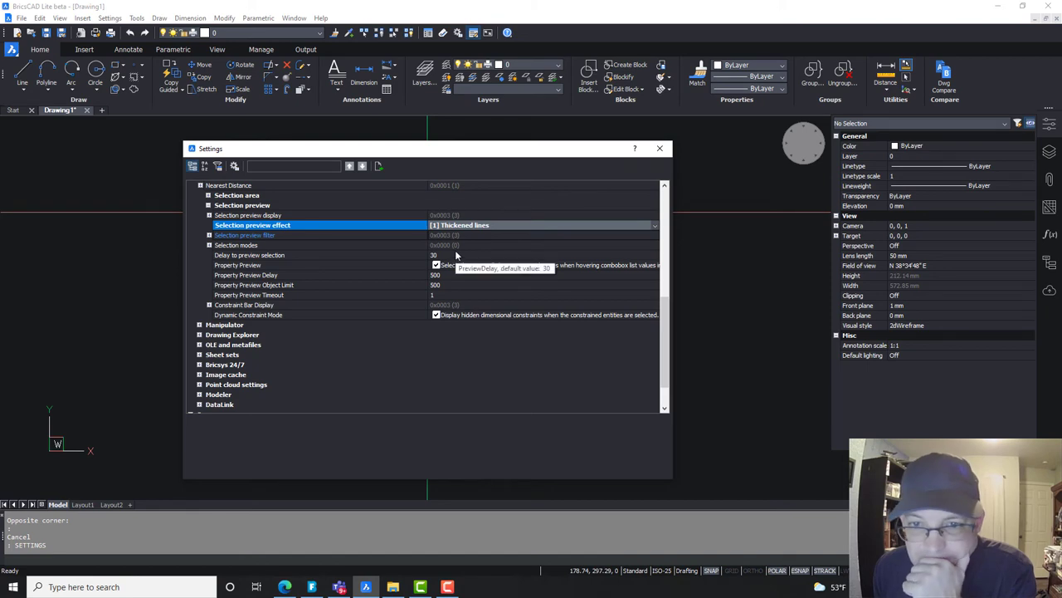
click(209, 236)
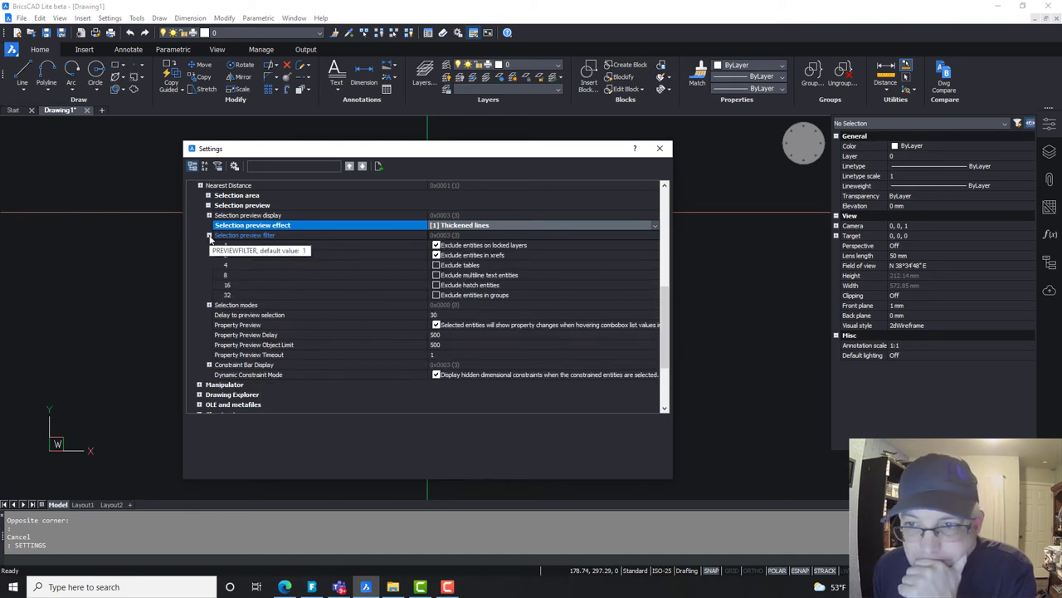
click(209, 236)
click(660, 147)
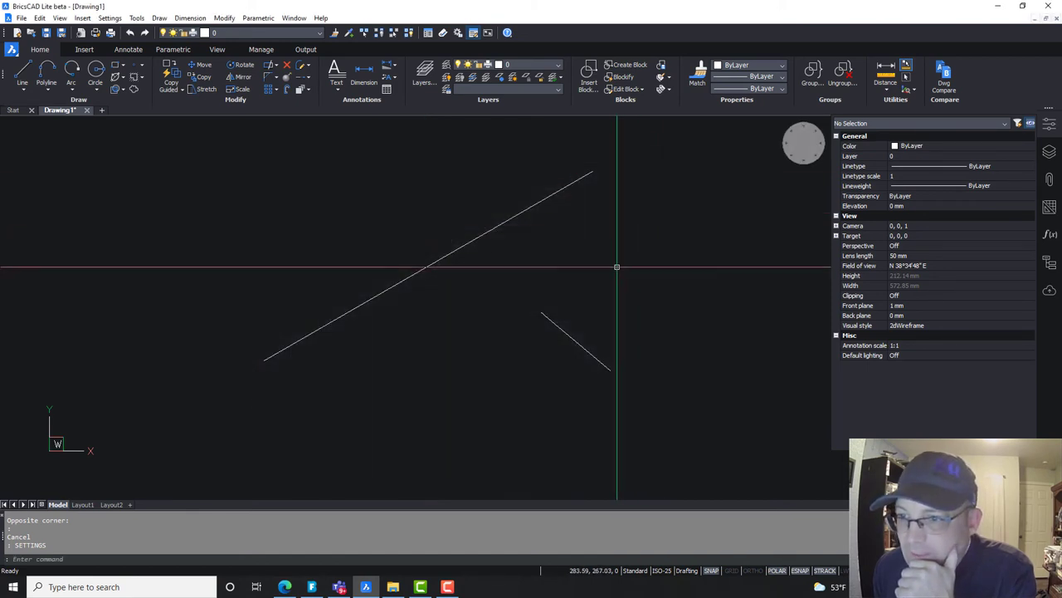
drag(631, 307, 407, 218)
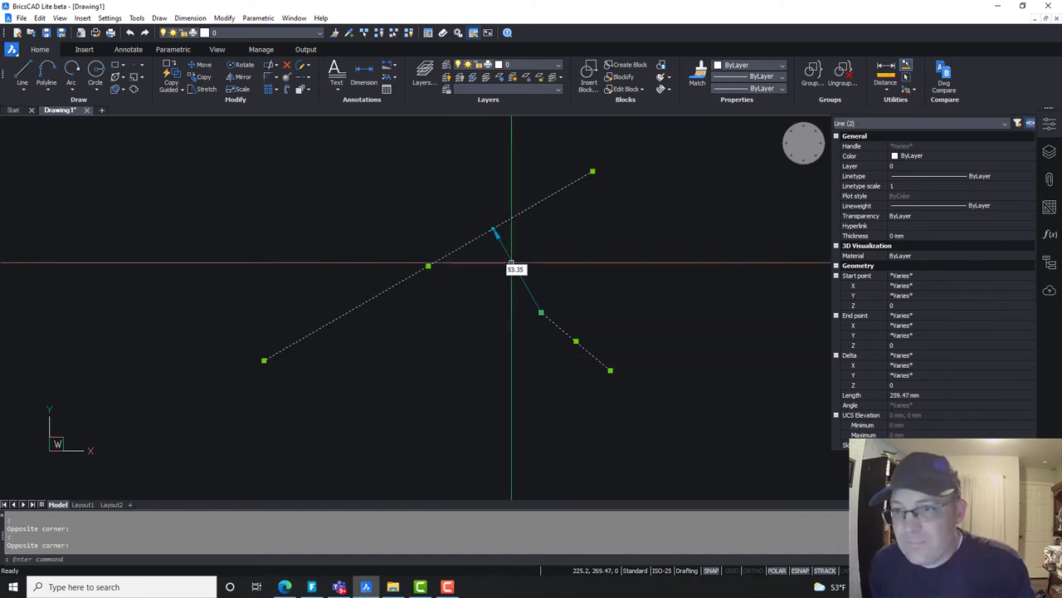
key(Escape)
Step: Reopen the settings, check the Selection preview effect choices while keeping Thickened lines, and close the settings
text(settings)
key(Return)
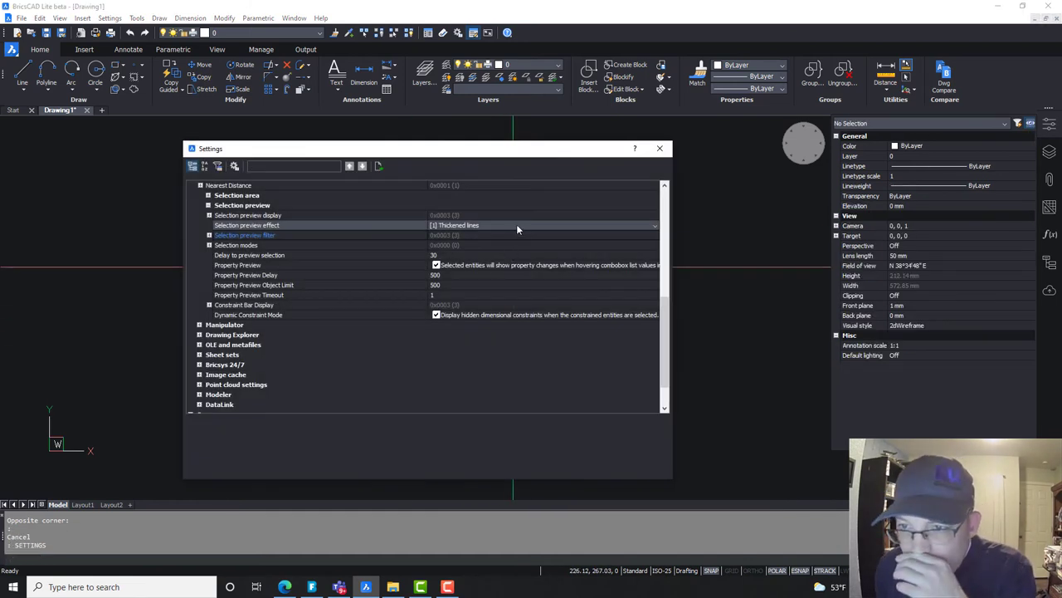
click(517, 224)
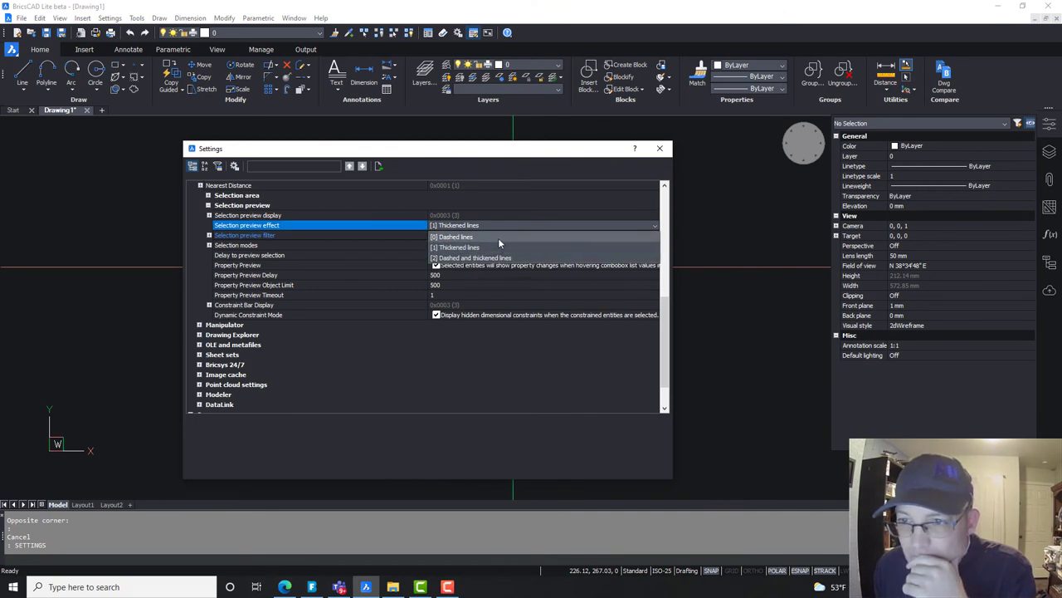
click(498, 246)
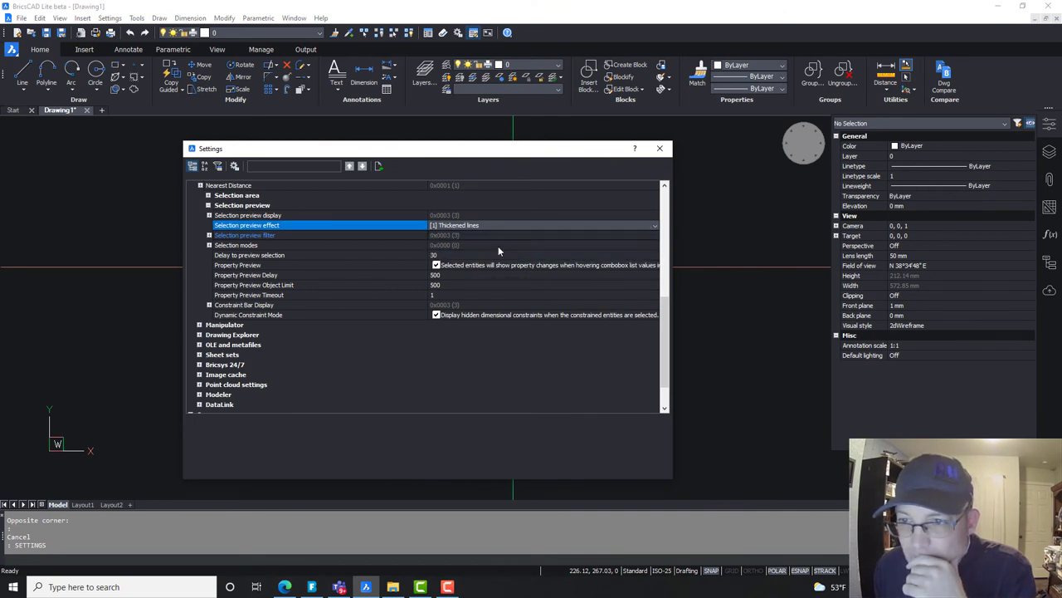
click(660, 149)
Step: Test a crossing window on the long line, clear the selection, and try another selection window in the drawing
click(531, 372)
click(337, 240)
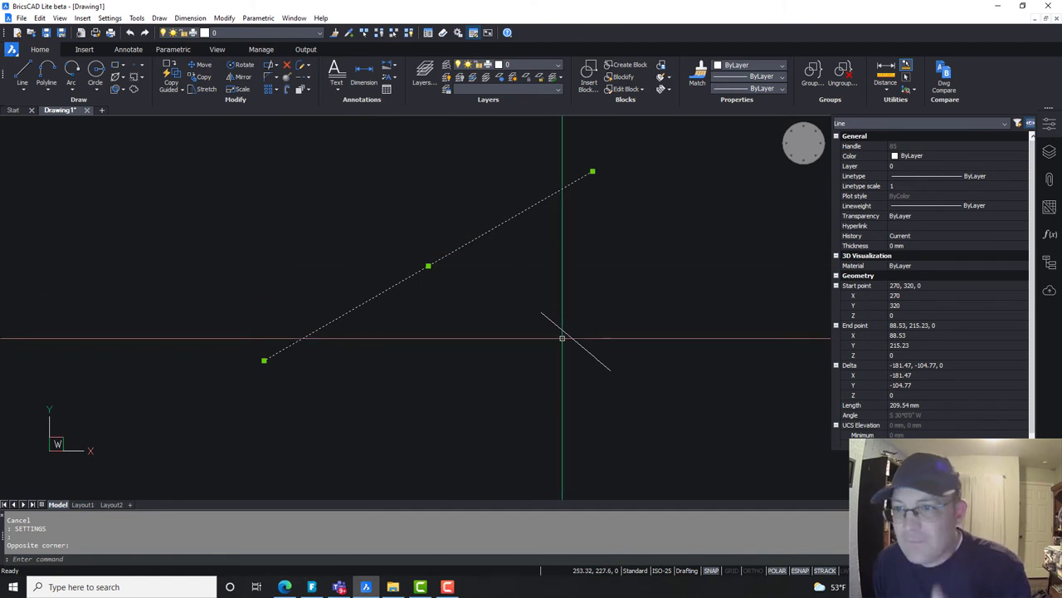
key(Escape)
click(557, 322)
key(Escape)
click(401, 192)
key(Escape)
Step: Reopen the settings and collapse the Selection section and the whole Program options category
text(se)
key(Return)
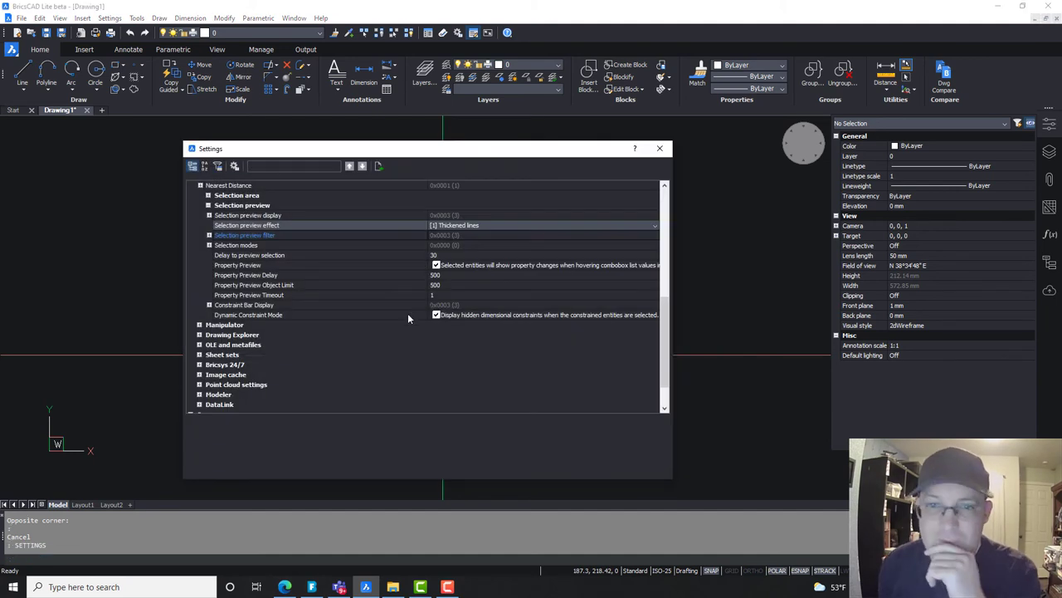
click(200, 187)
scroll(203, 284, up, 5)
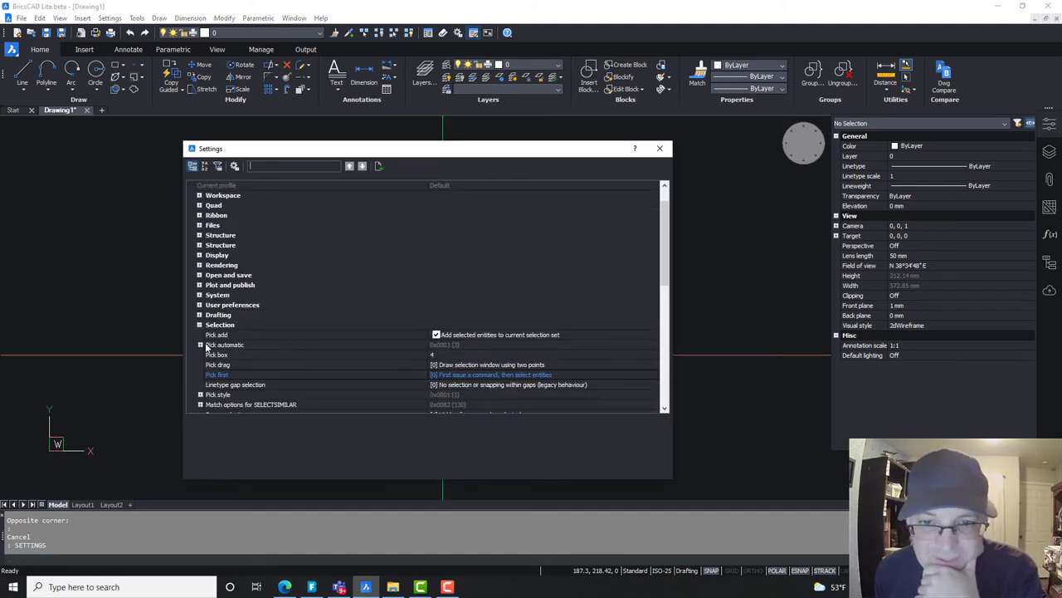
click(200, 325)
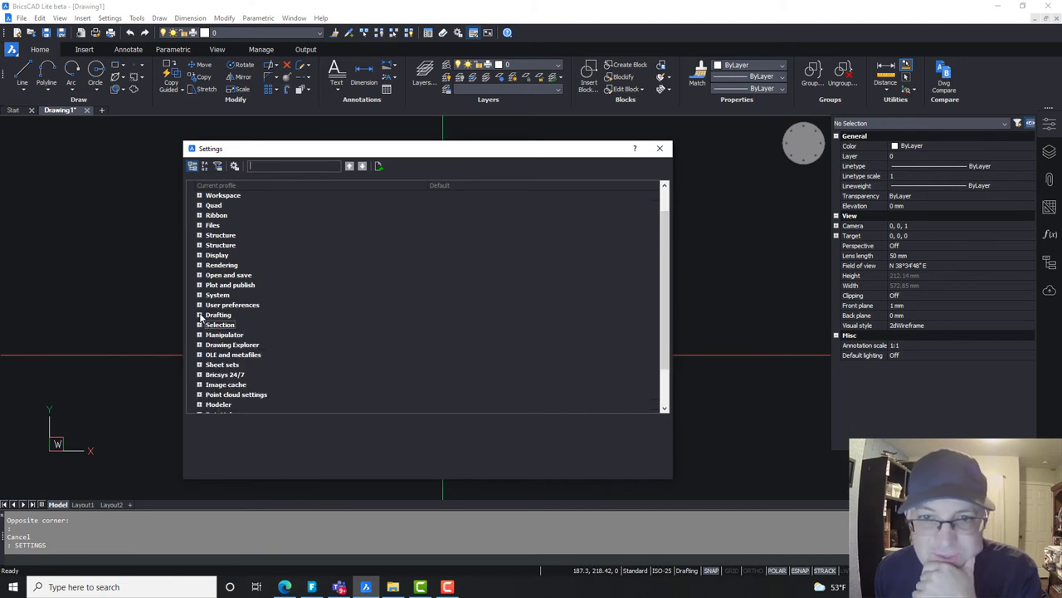
click(199, 315)
click(199, 315)
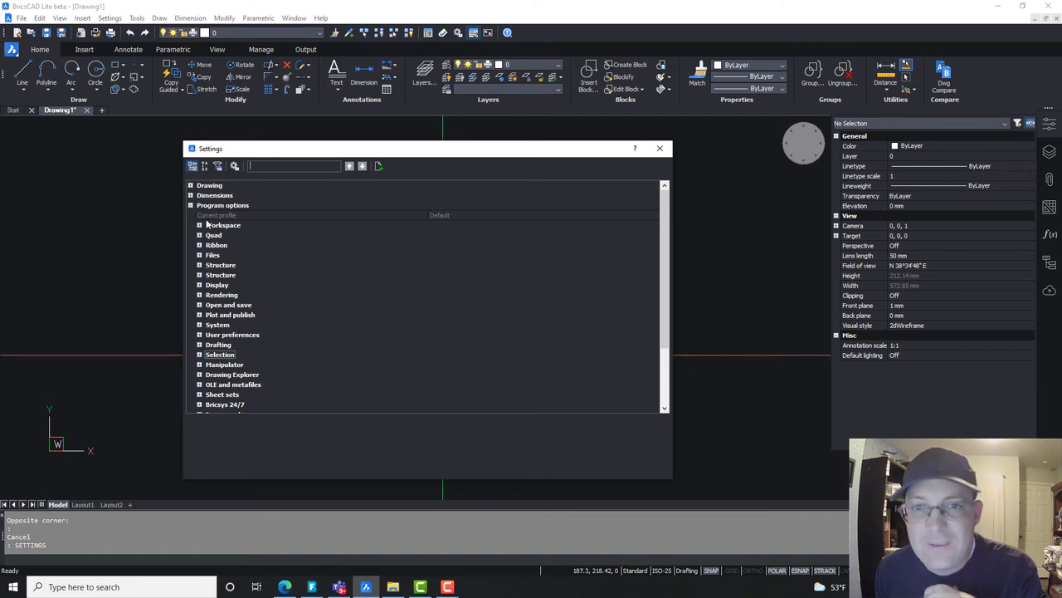
click(191, 206)
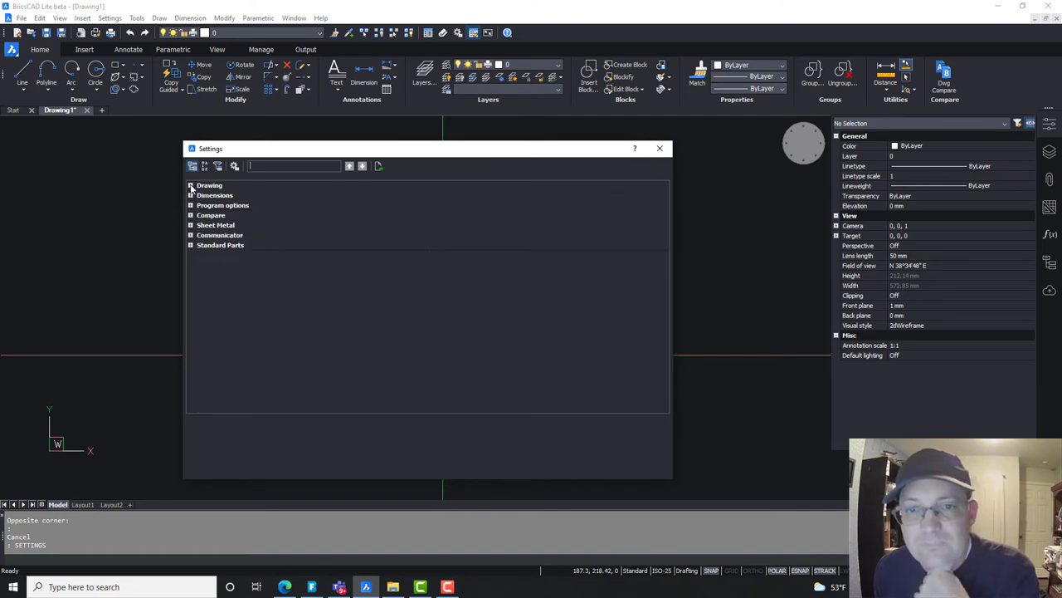
Step: Set the Pick box size to 8 in the Entity selection settings under Drawing, Drafting, and close the settings
click(190, 185)
click(199, 195)
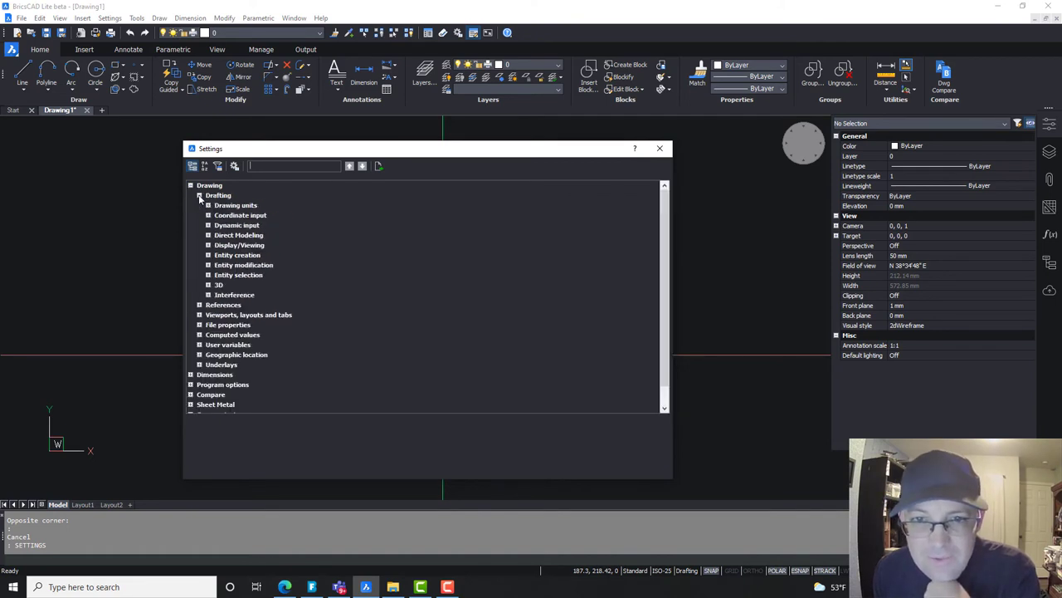
click(209, 276)
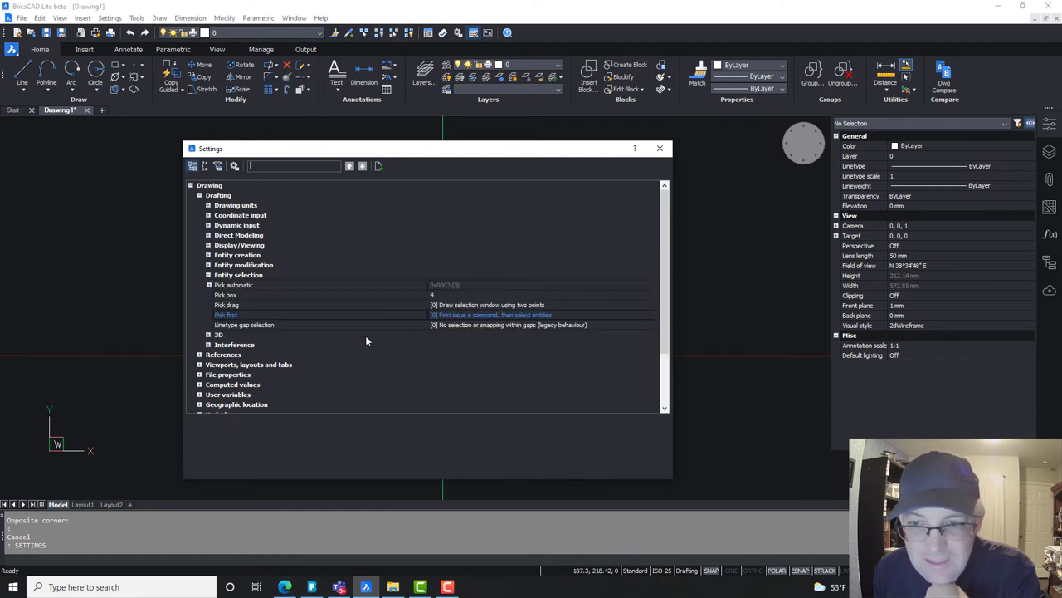
click(497, 296)
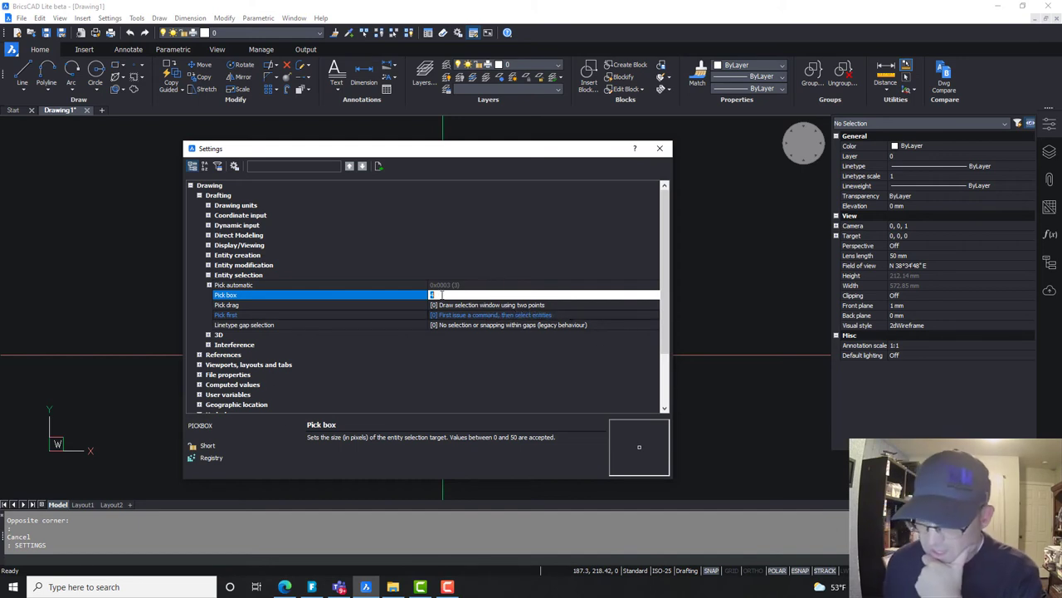
key(BackSpace)
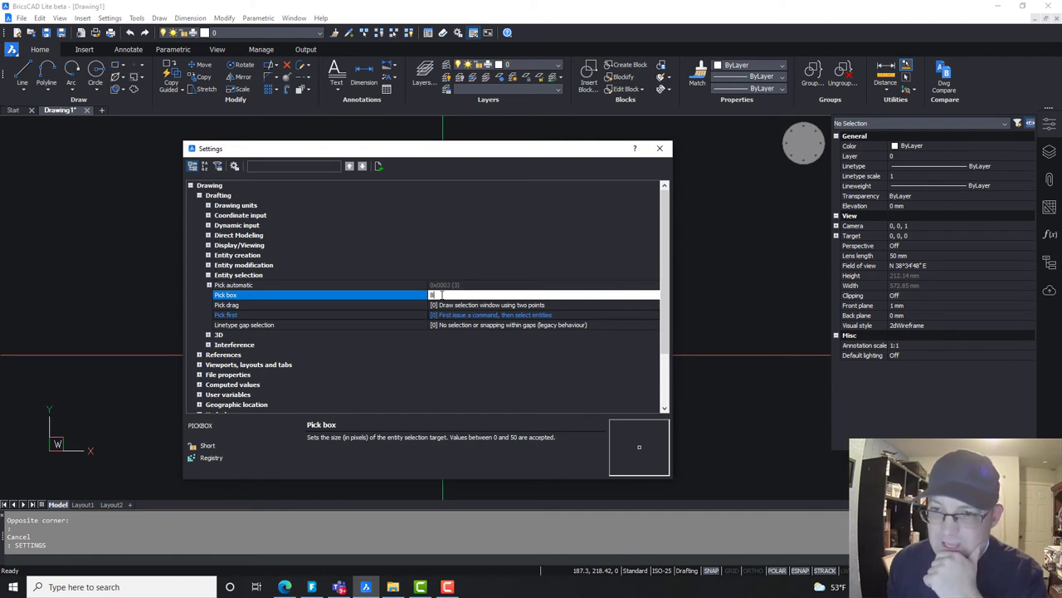
text(8)
click(660, 148)
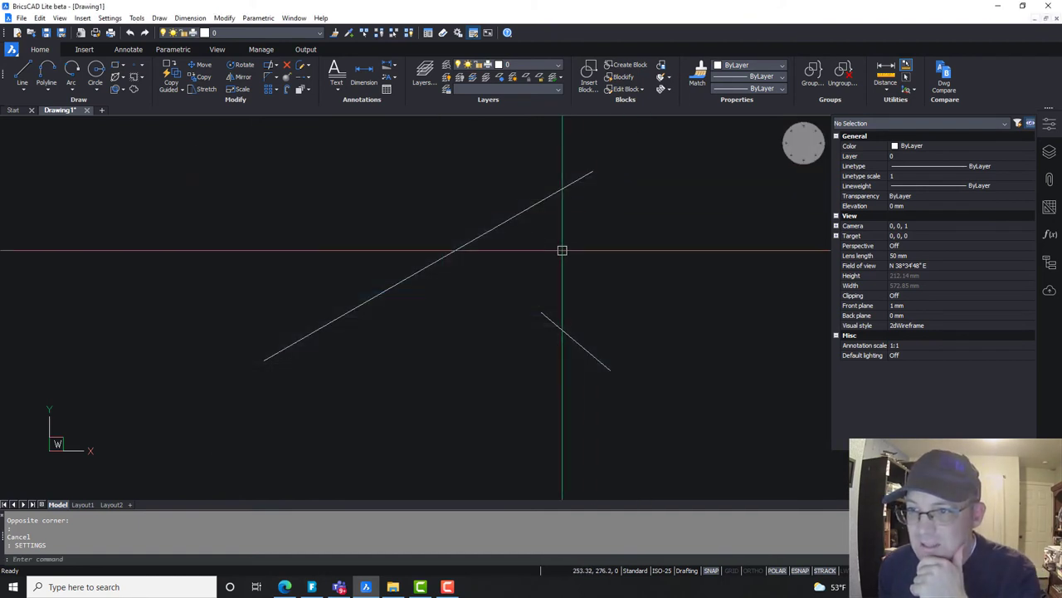
Step: Start the Move command twice to check the pick box at the entity selection prompt, cancelling it each time
click(482, 375)
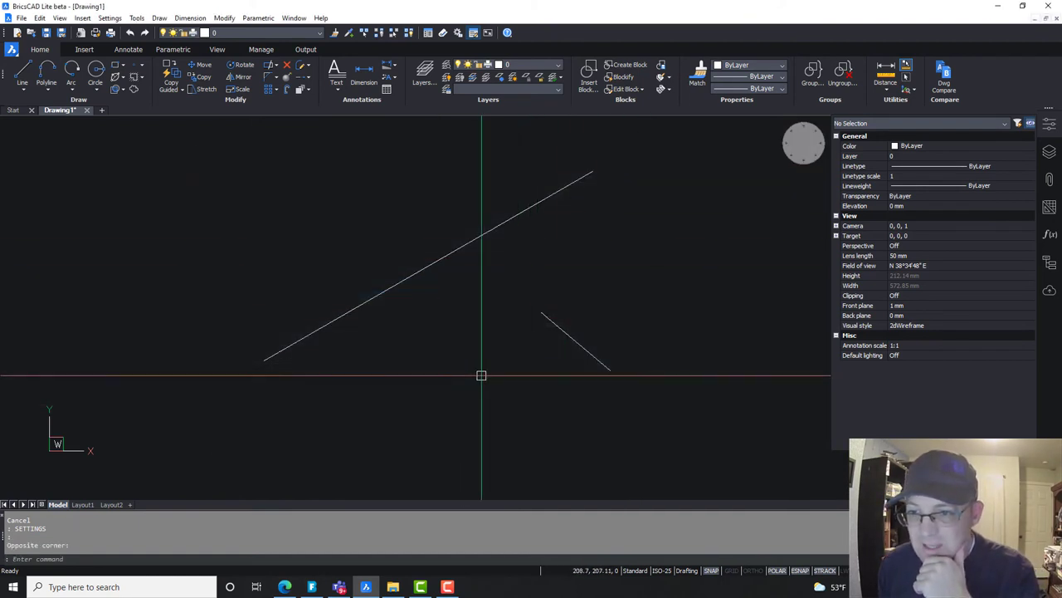
text(move)
key(Return)
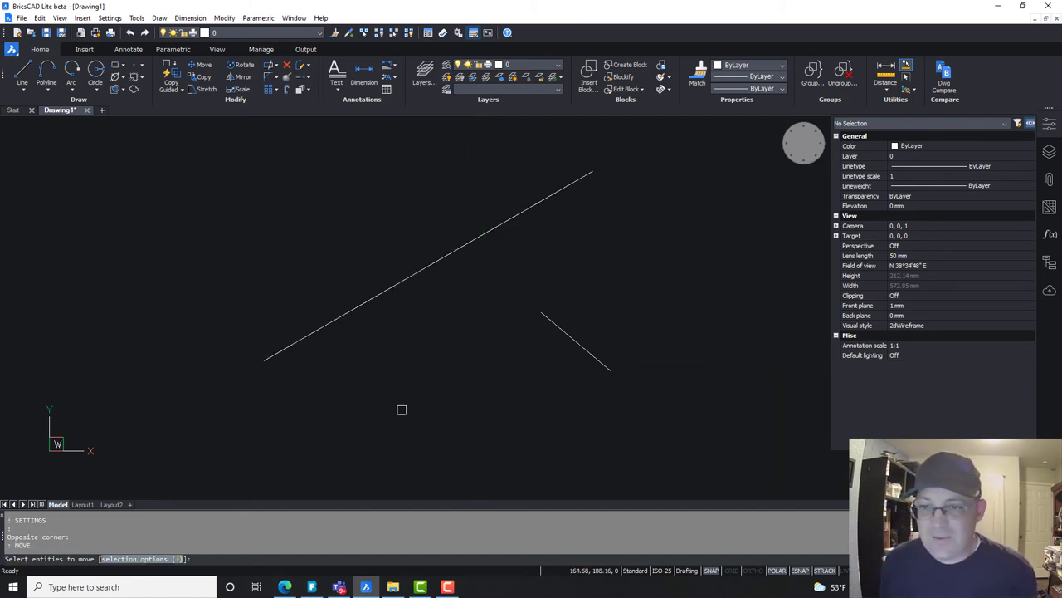
key(Escape)
text(move)
key(Return)
key(Escape)
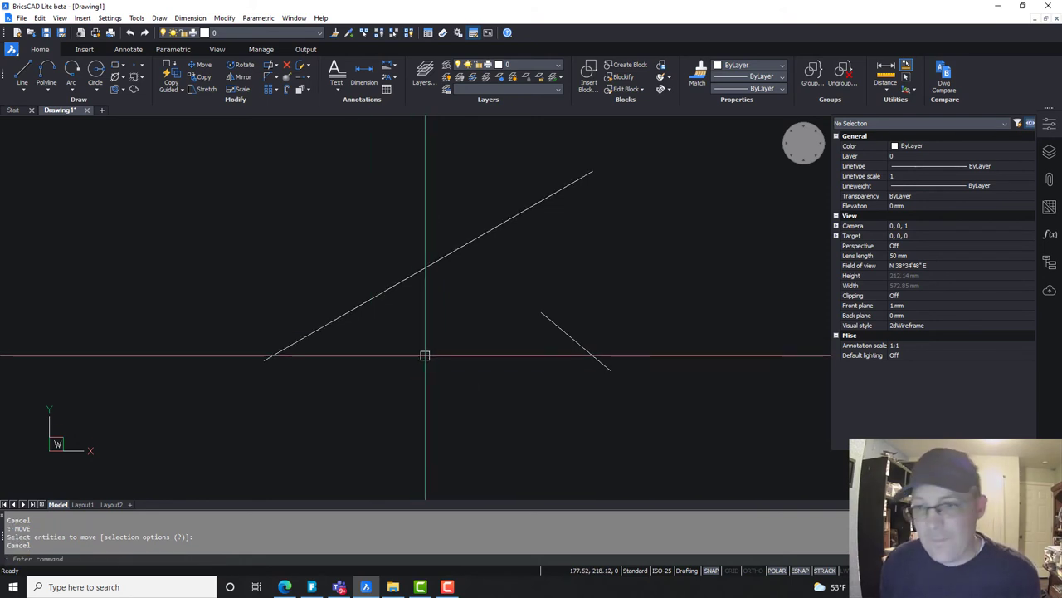
Step: Check the selection highlight by window-selecting both lines and the long line alone, clearing the selection each time
drag(678, 358, 424, 237)
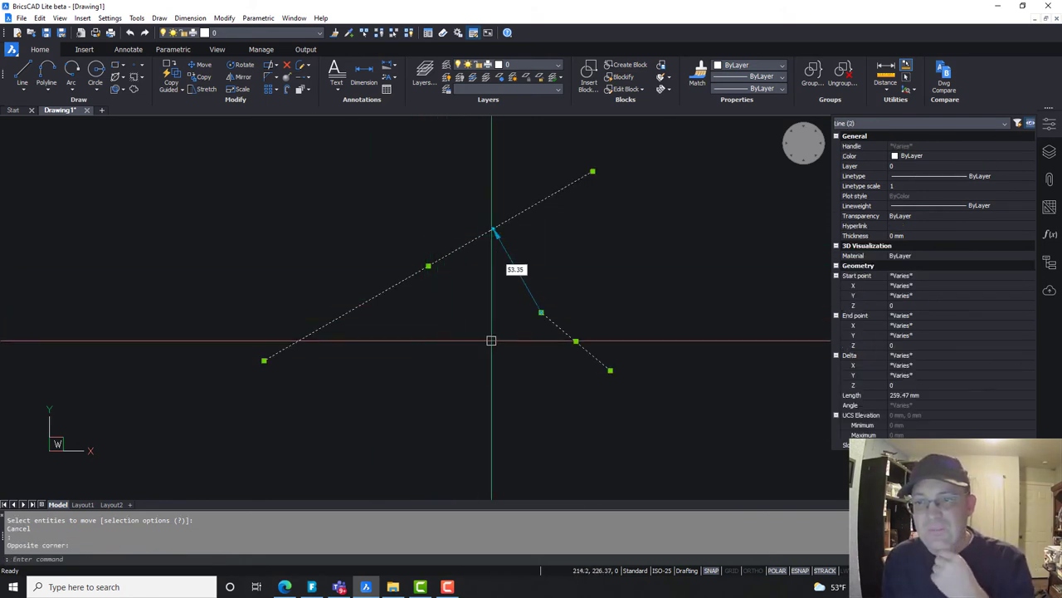
key(Escape)
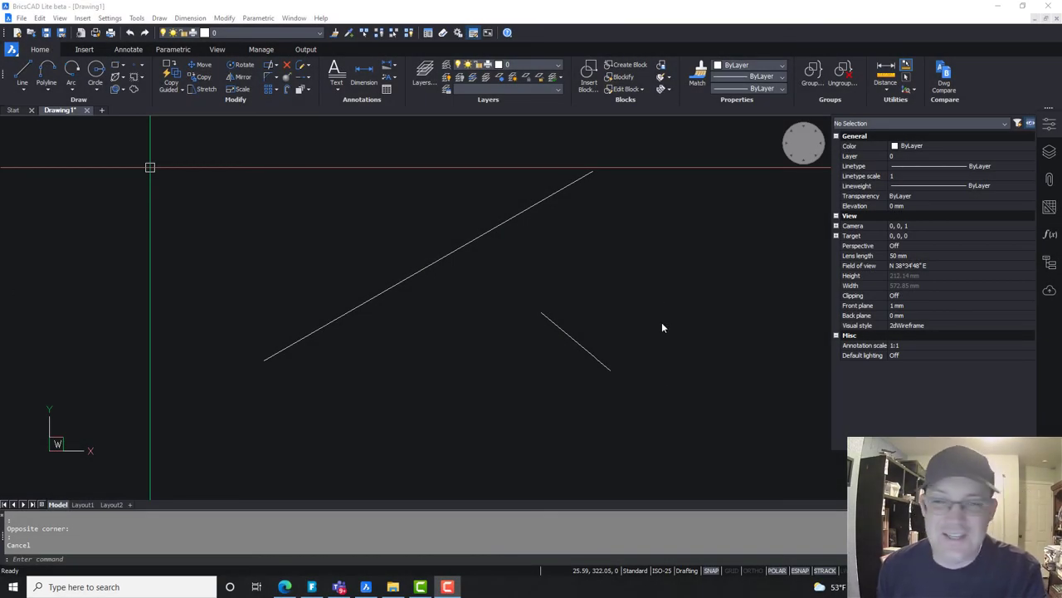
click(470, 367)
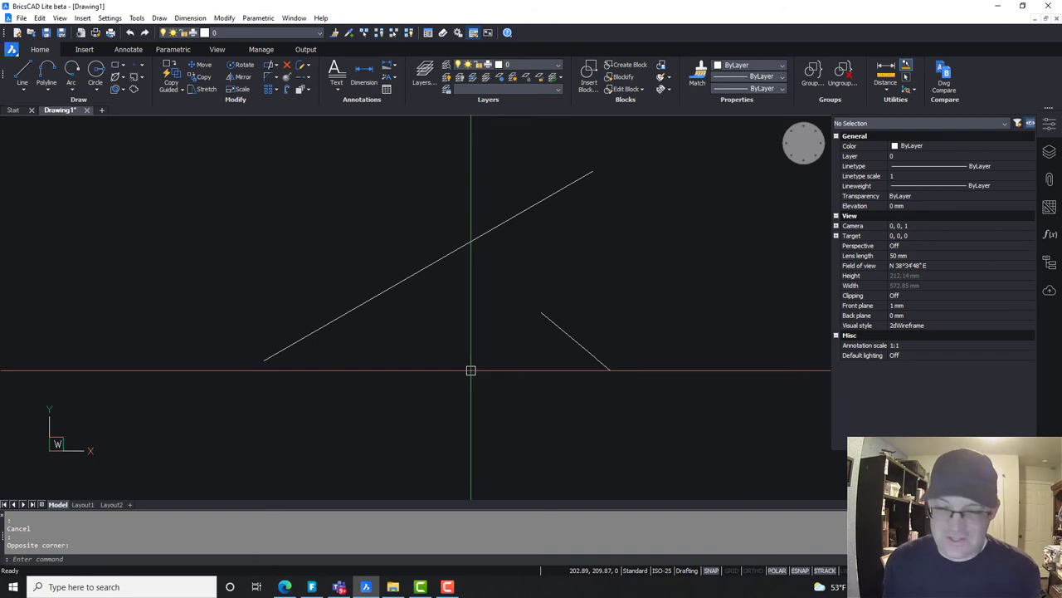
click(293, 183)
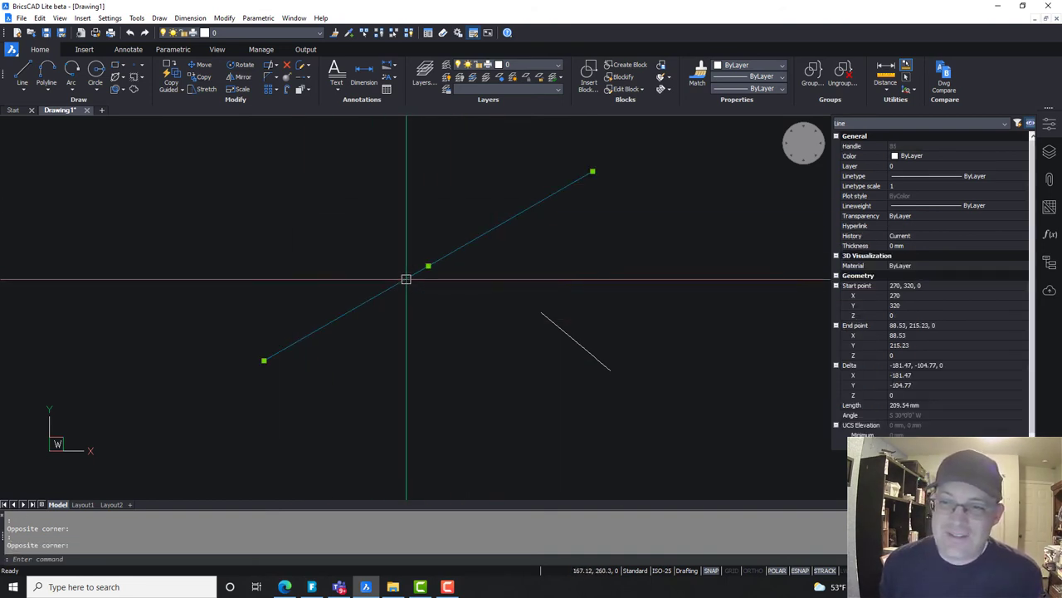
key(Escape)
key(Escape)
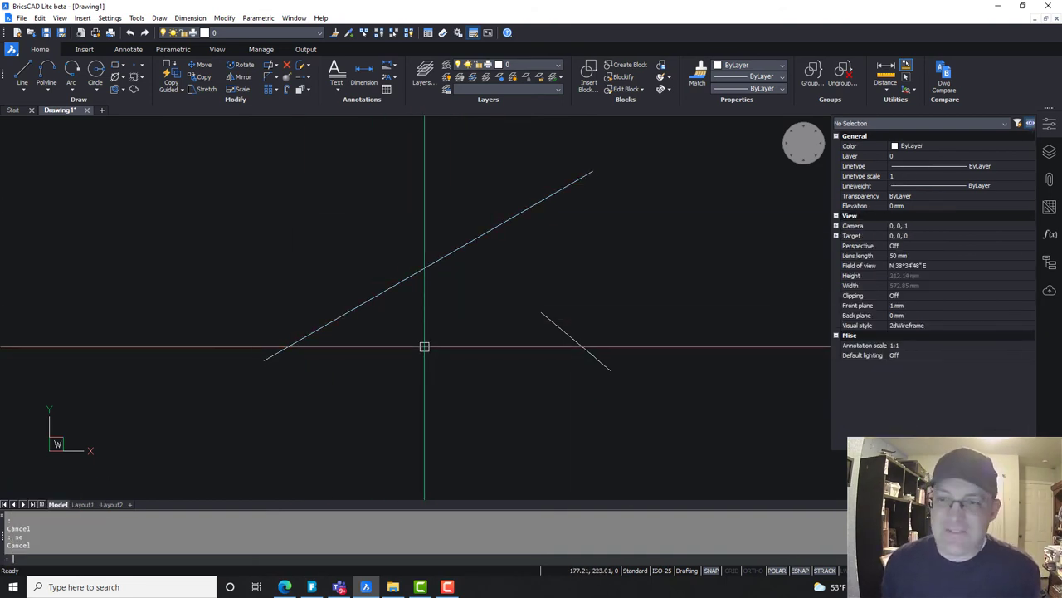
click(424, 346)
click(277, 218)
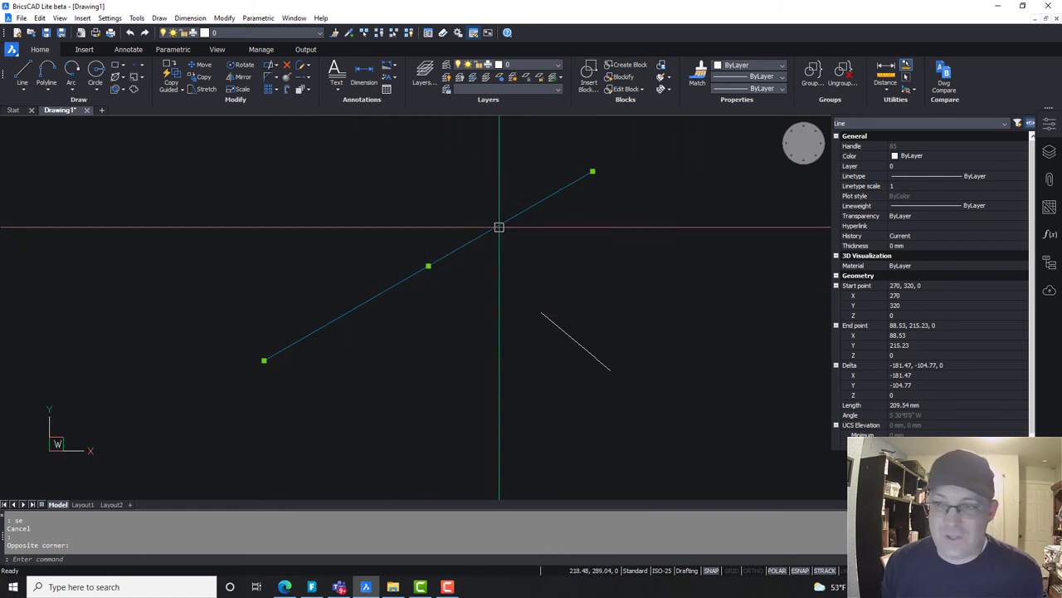
key(Escape)
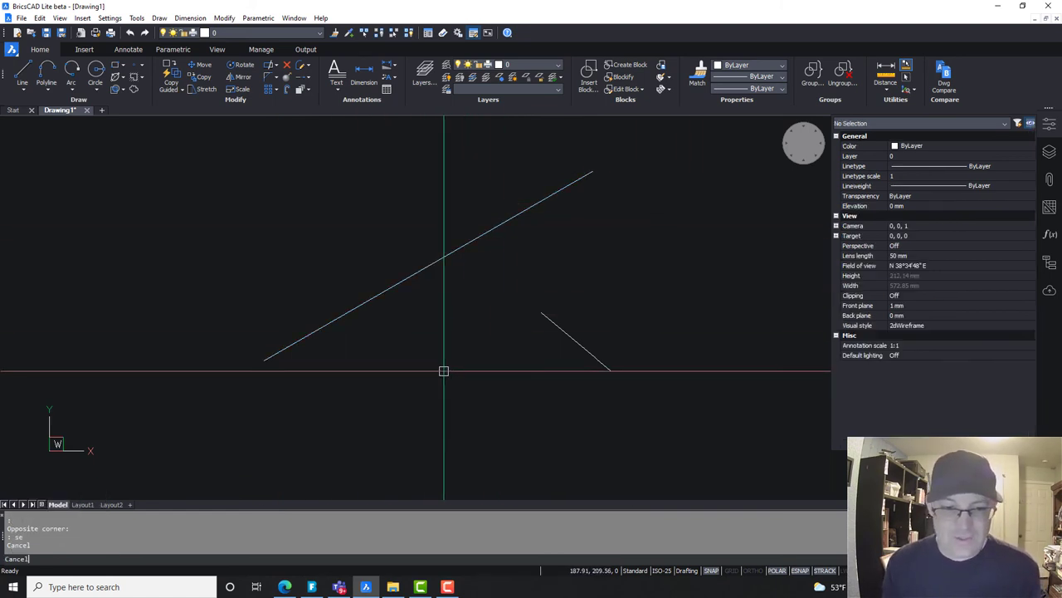
Step: Open the settings and locate Selection Highlight Style in the Display section under Program options
text(settings)
key(Return)
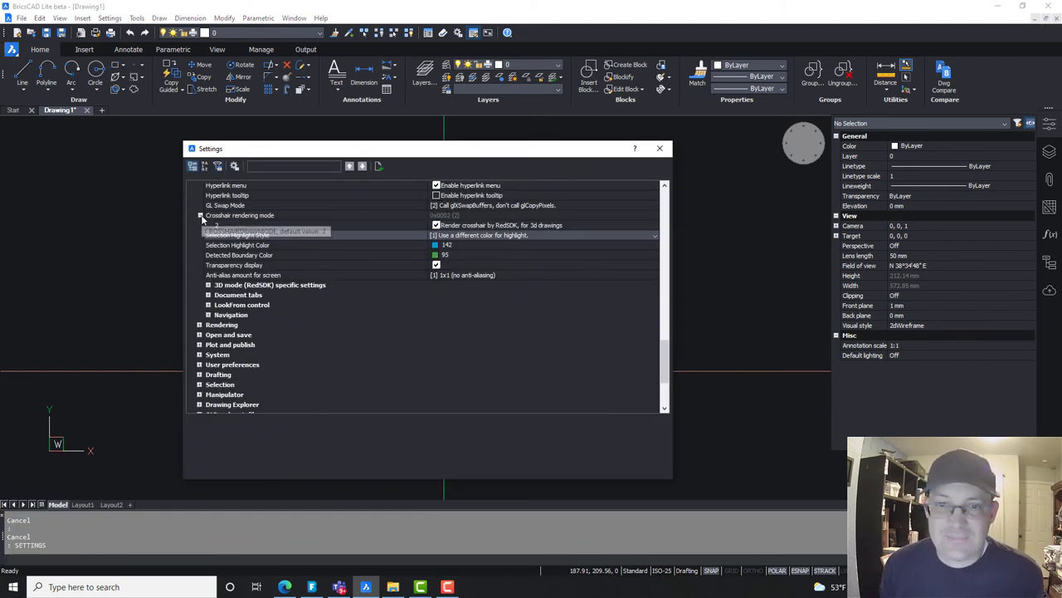
scroll(630, 319, up, 4)
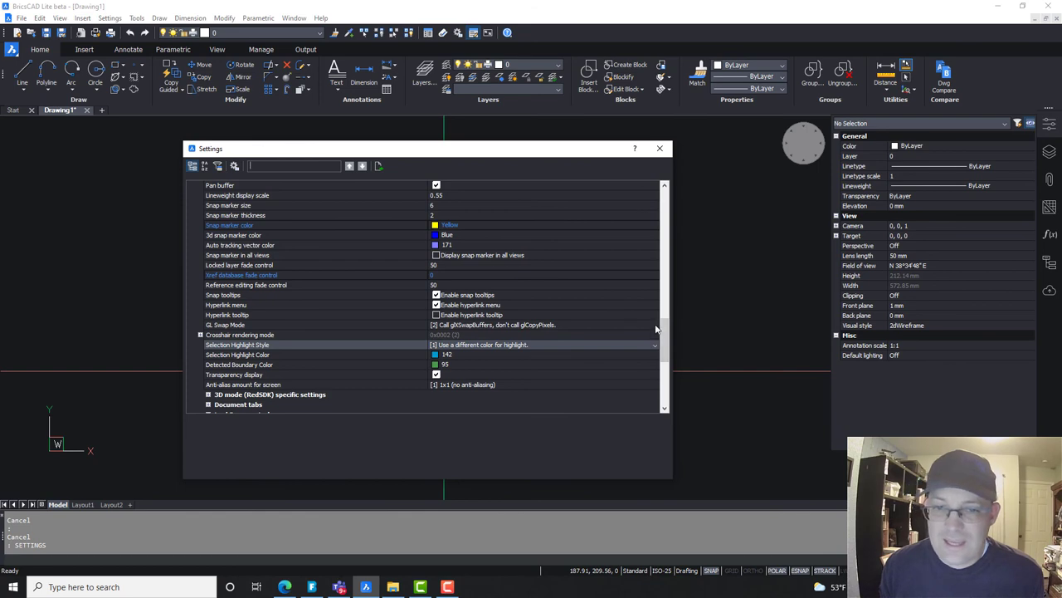
mouse_move(665, 335)
mouse_down()
mouse_move(665, 345)
mouse_move(669, 184)
mouse_up()
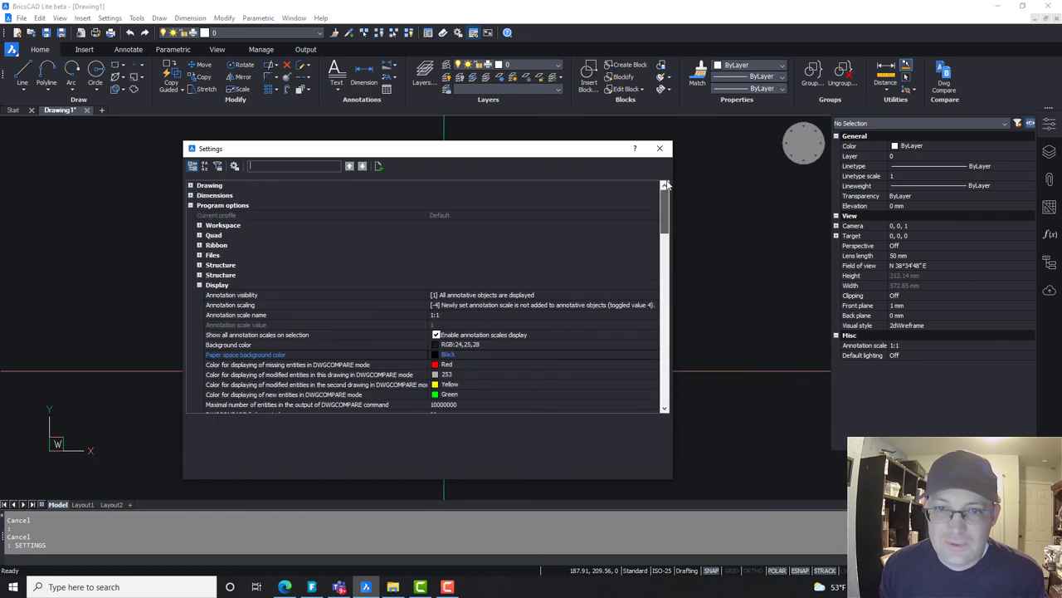
click(200, 285)
click(190, 206)
click(190, 206)
click(199, 284)
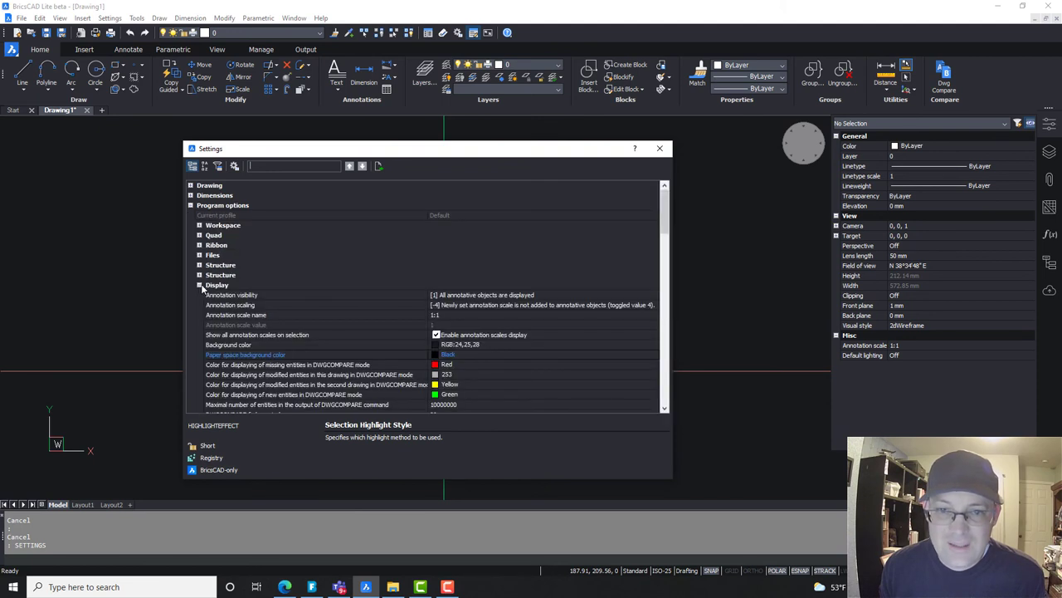
scroll(249, 299, down, 3)
scroll(292, 312, down, 7)
scroll(292, 311, down, 10)
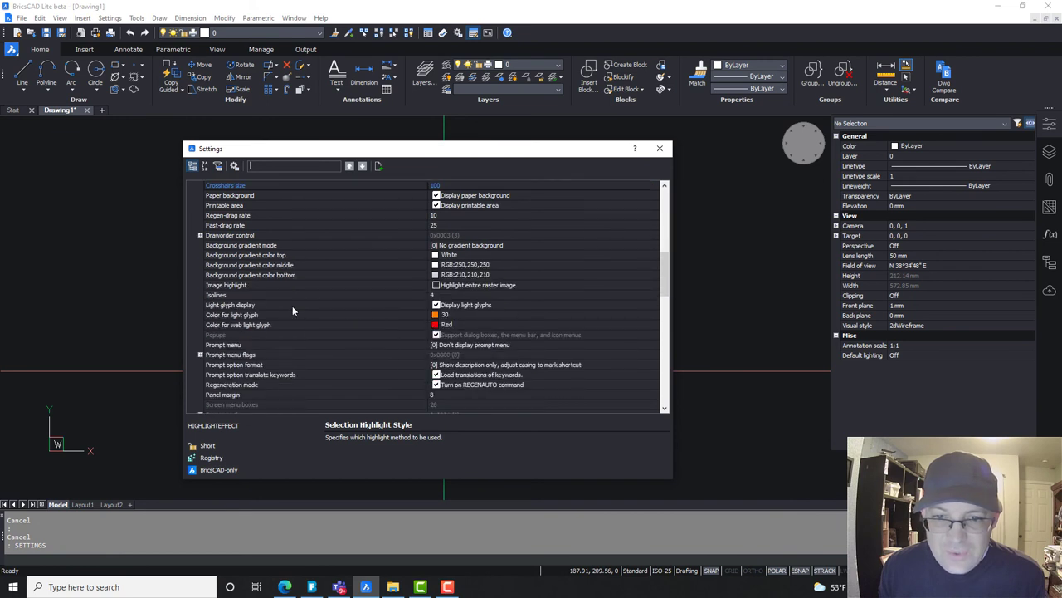
scroll(293, 311, down, 5)
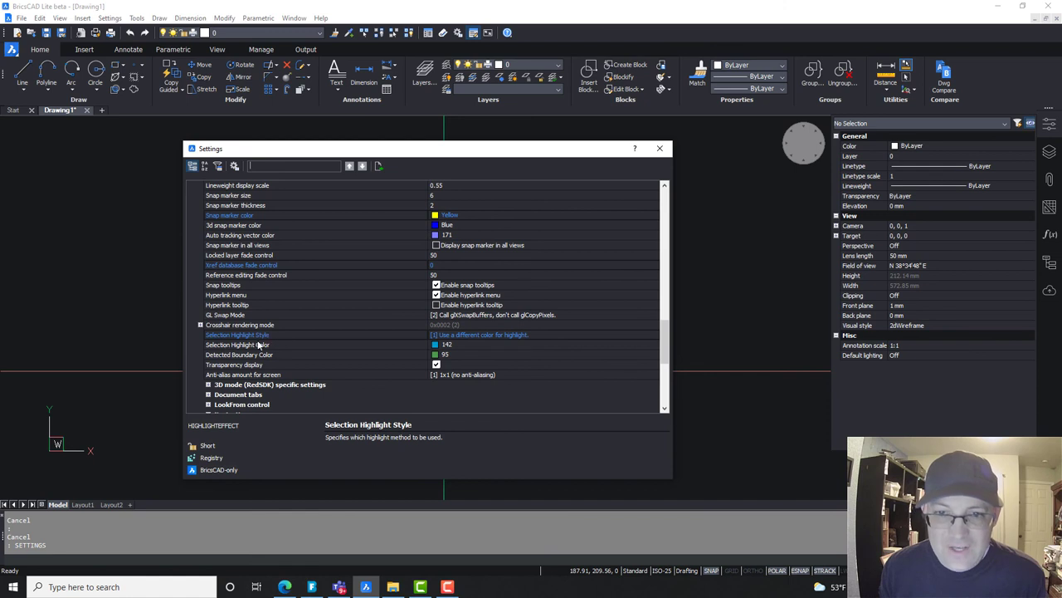
Step: Try line stipple for Selection Highlight Style, and set it to [3] Use a different color and thickened line for highlight
click(494, 335)
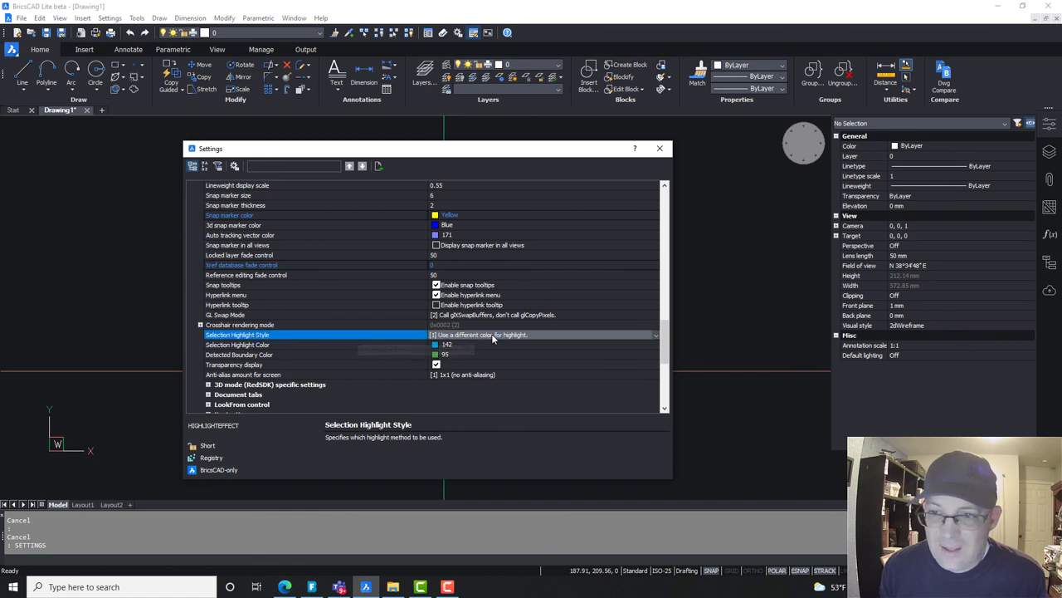
click(494, 335)
click(490, 346)
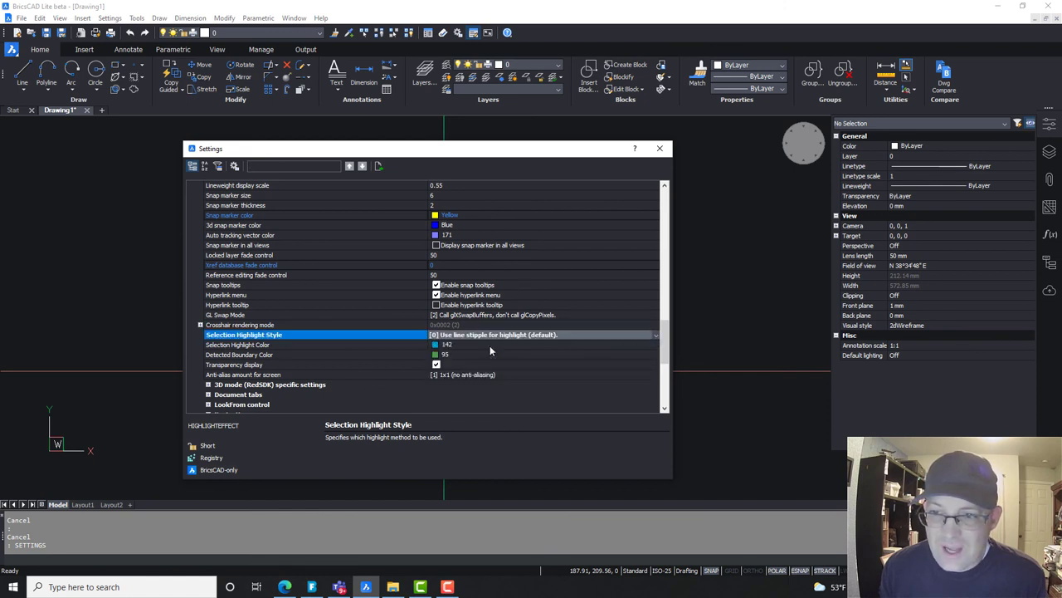
click(498, 335)
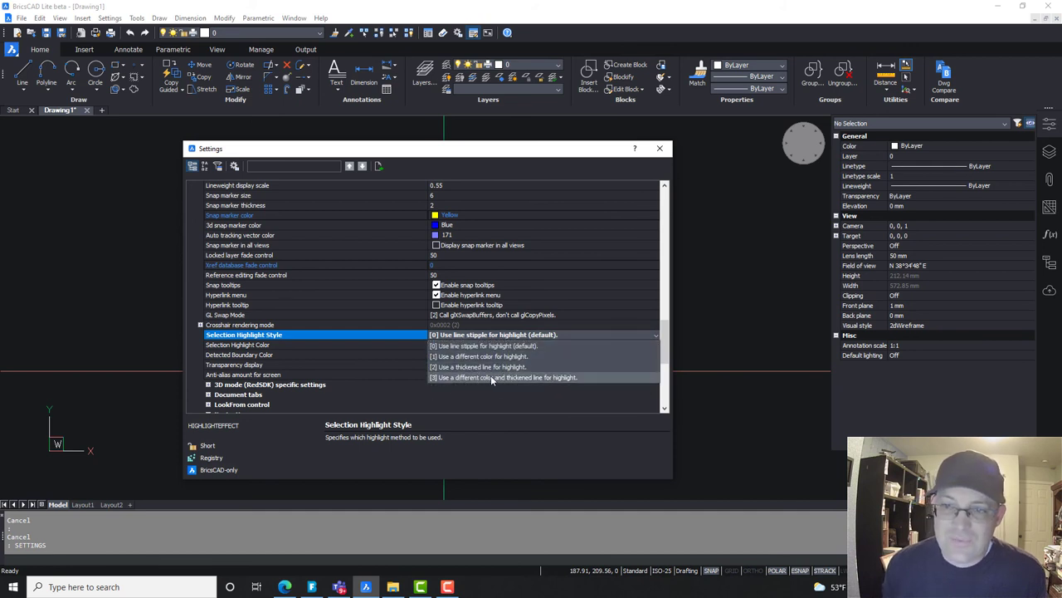
click(537, 378)
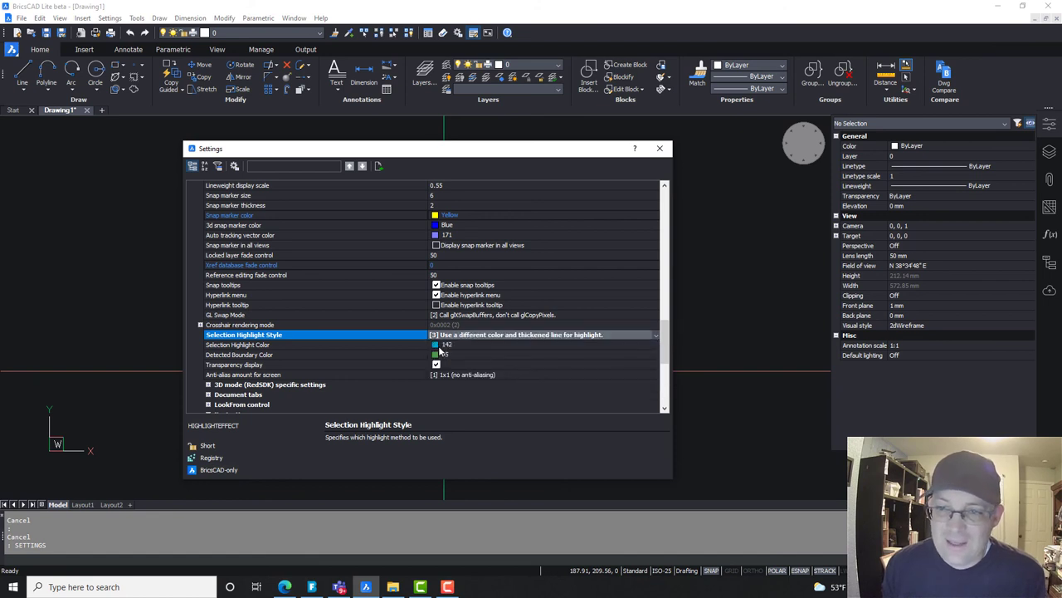
Step: Set the Selection Highlight Color to Green and close the settings
click(440, 345)
click(440, 346)
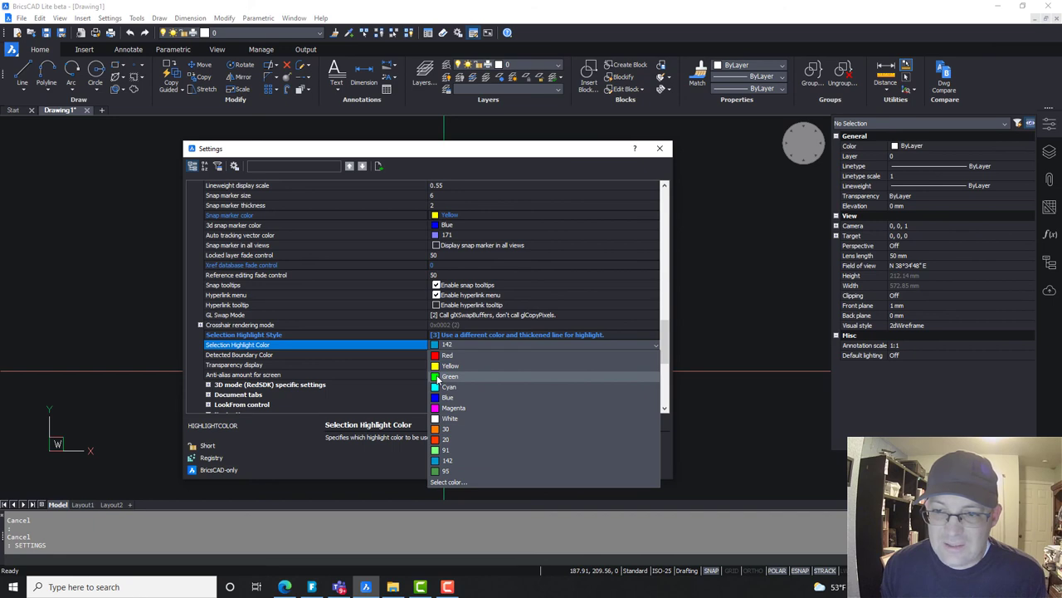
click(438, 377)
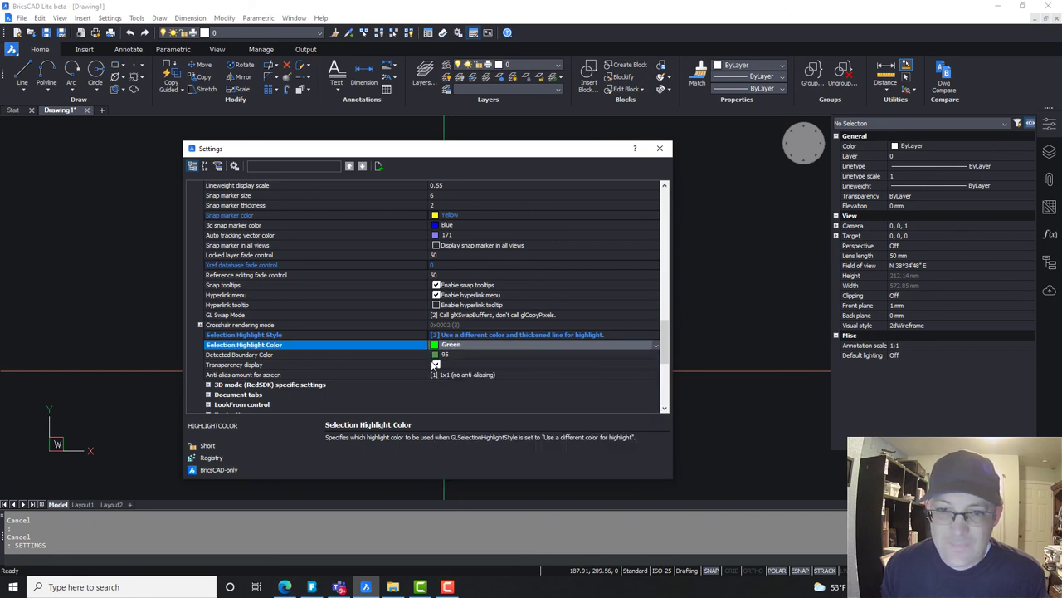
click(660, 148)
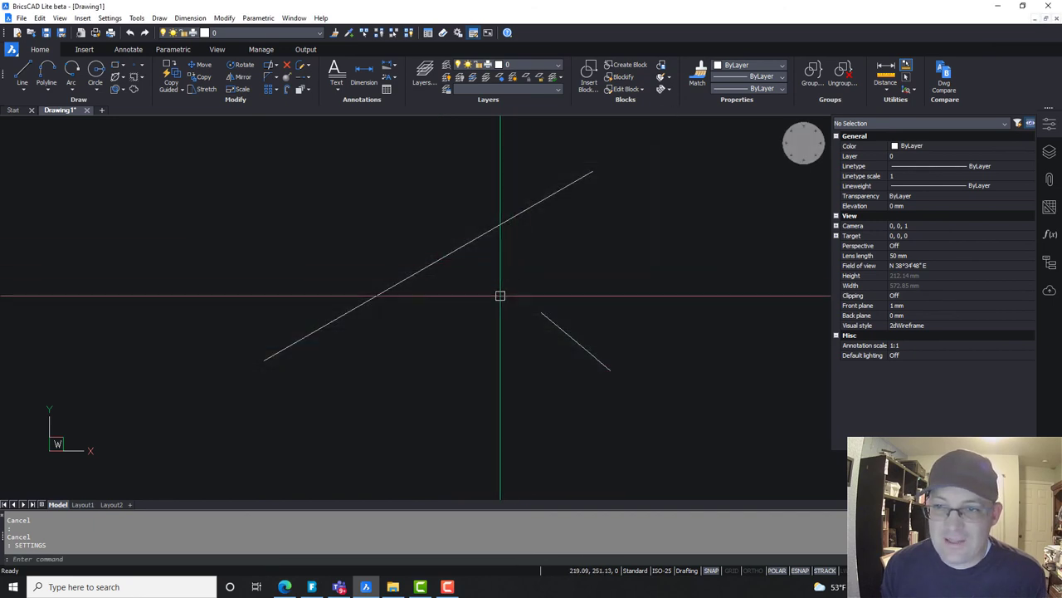
Step: Test the highlight with crossing windows over the long line and the short line, clearing each selection
click(535, 381)
click(438, 373)
drag(438, 373, 360, 287)
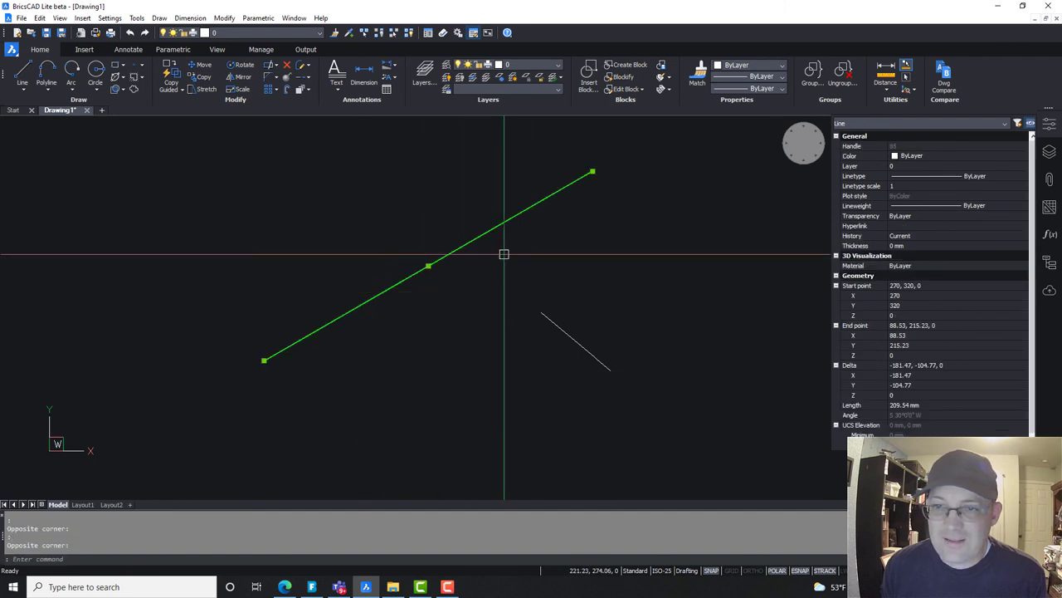
key(Escape)
drag(636, 380, 600, 337)
key(Escape)
Step: Reopen the settings, set the Selection Highlight Color to 95, and close them
text(sett)
key(Return)
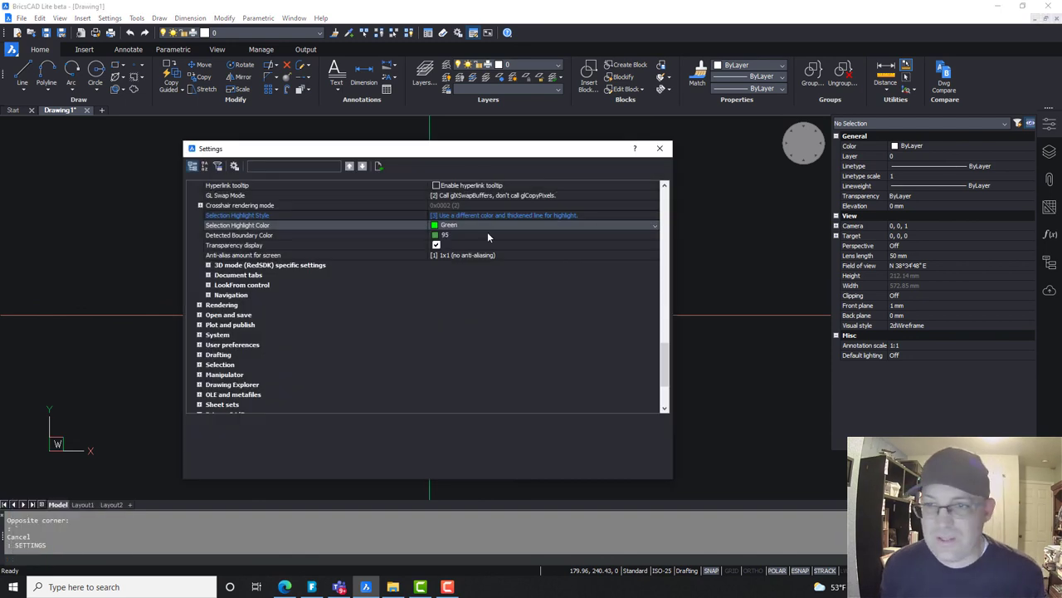
click(464, 226)
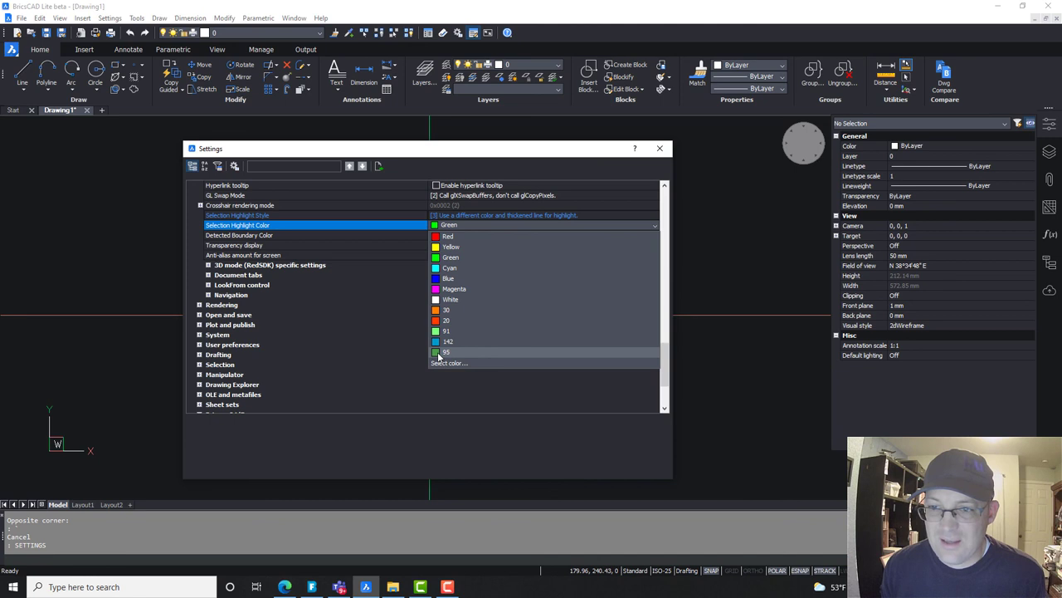
click(440, 352)
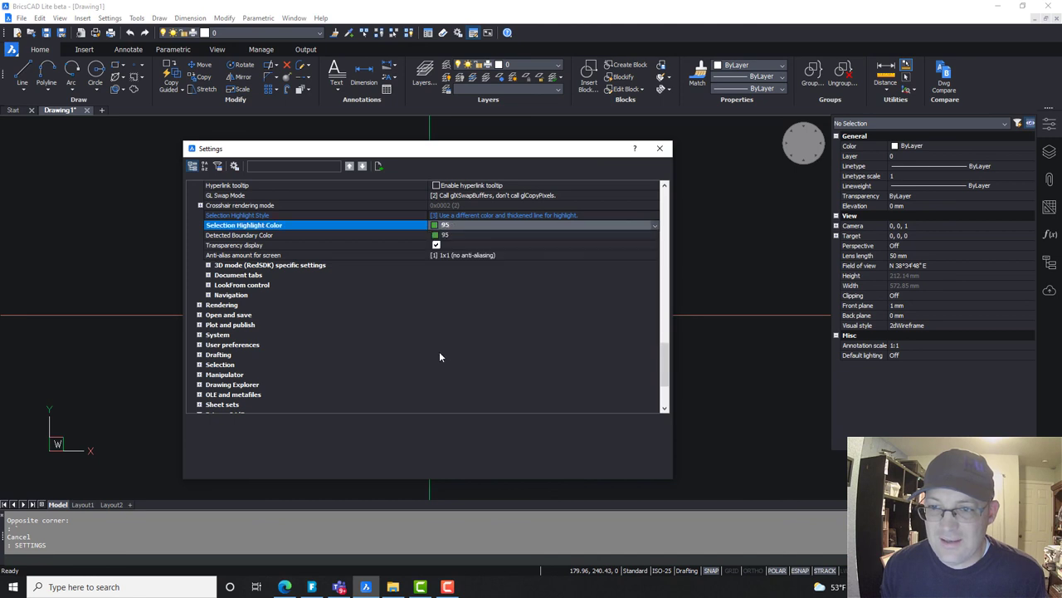
click(660, 149)
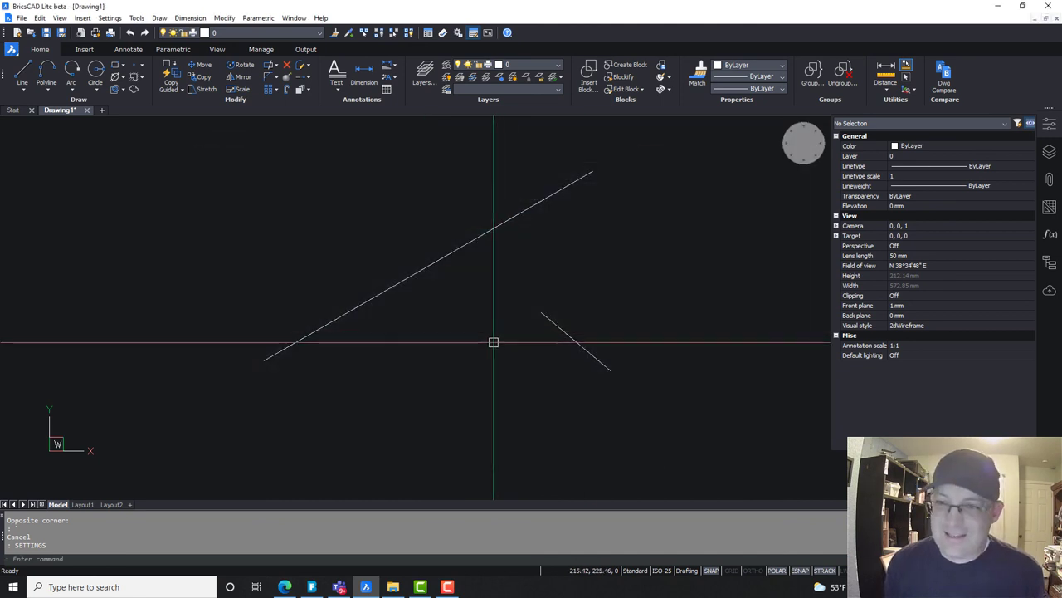
Step: Add the short line and the long line to the selection with crossing windows, and clear the selection
click(457, 332)
click(664, 147)
click(659, 473)
click(515, 308)
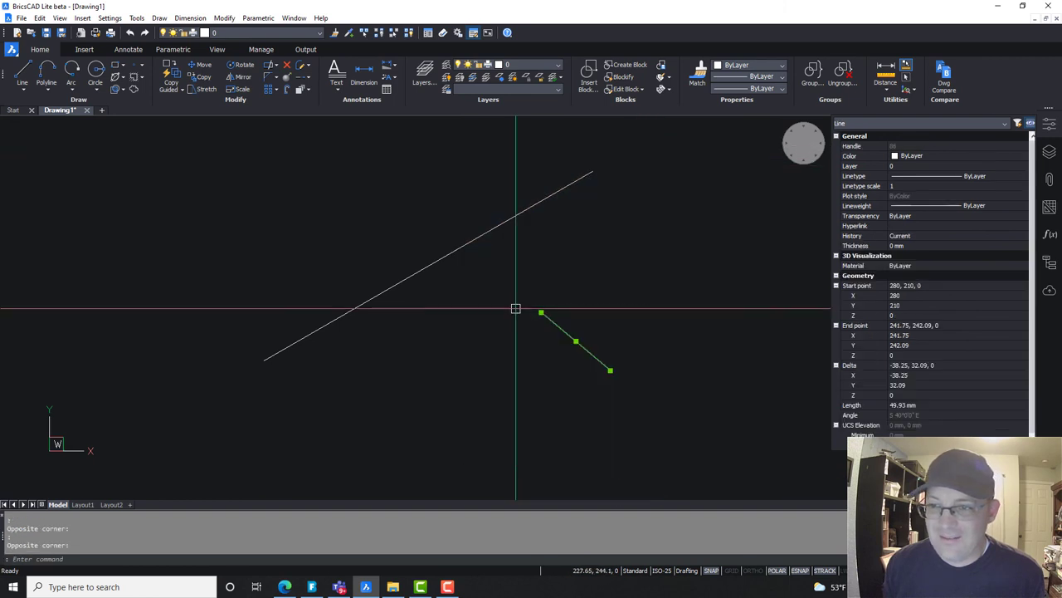
click(479, 346)
click(308, 196)
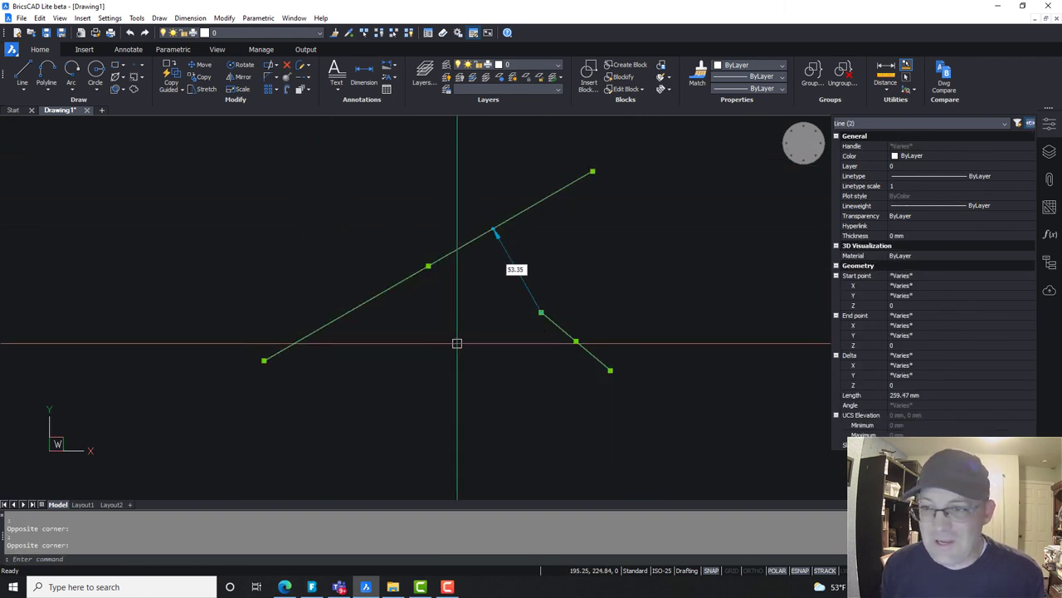
key(Escape)
Step: Select only the long line with a crossing window, inspect its highlight at different zoom levels, and clear the selection
scroll(440, 336, down, 2)
click(429, 334)
click(335, 266)
scroll(399, 303, up, 4)
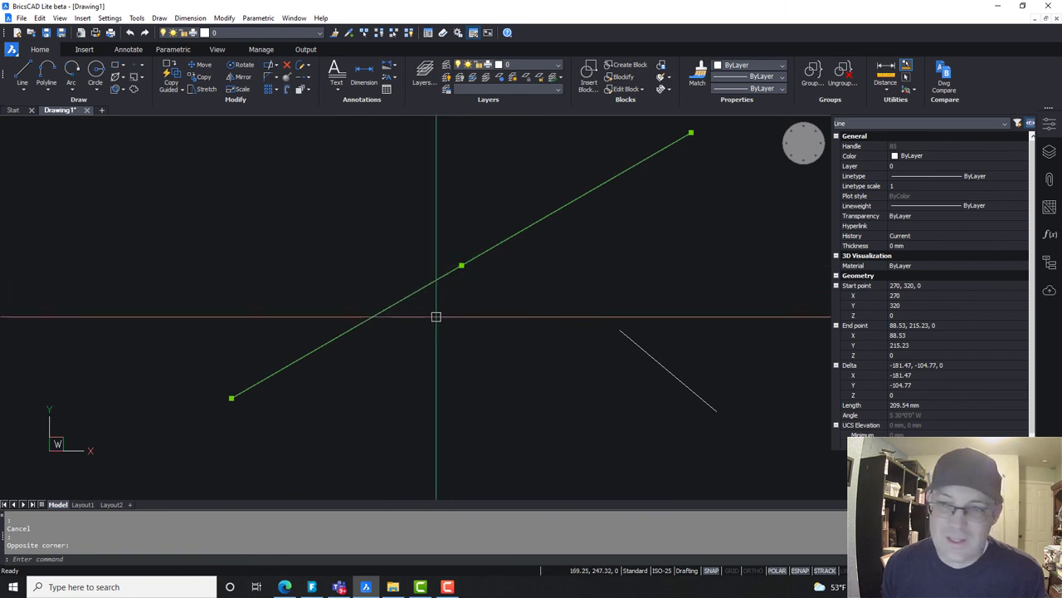
scroll(447, 292, down, 2)
scroll(507, 311, up, 2)
scroll(415, 275, down, 2)
key(Escape)
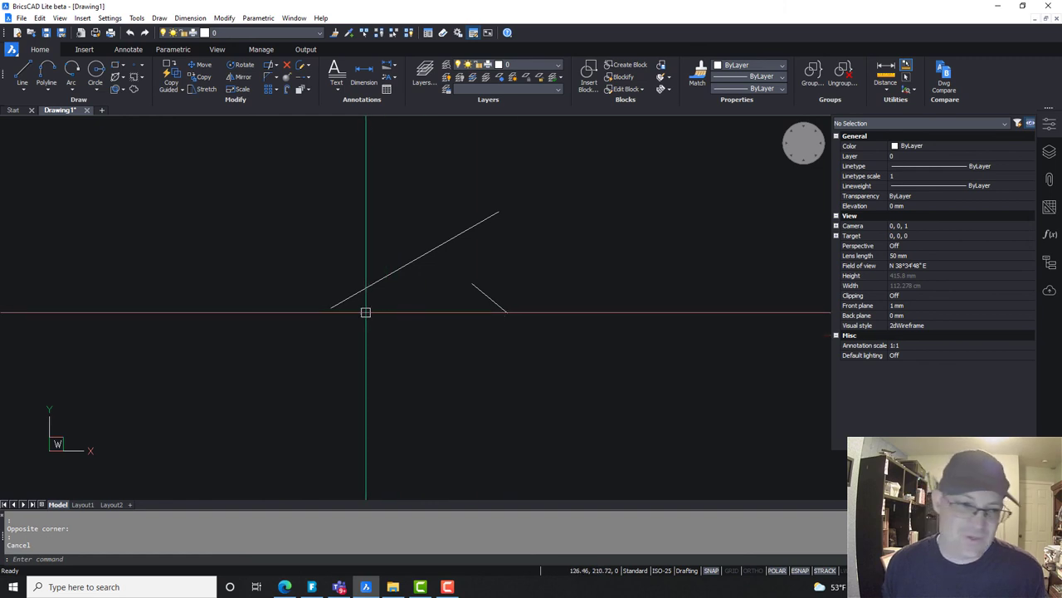